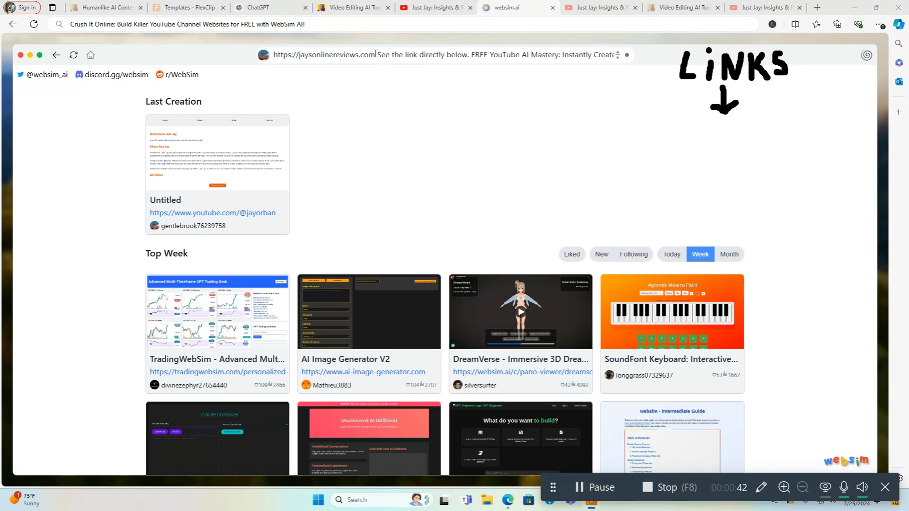
Bring up the Video Editing AI Tools free book sales page and clear the text highlight
{"action": "left_click", "coordinate": [366, 10]}
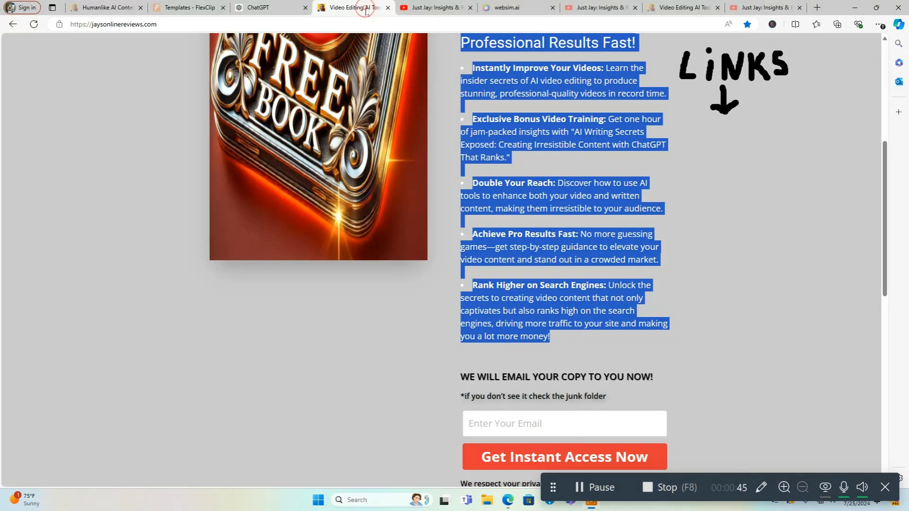
{"action": "left_click", "coordinate": [701, 249]}
{"action": "scroll", "coordinate": [717, 290], "scroll_direction": "up", "scroll_amount": 5}
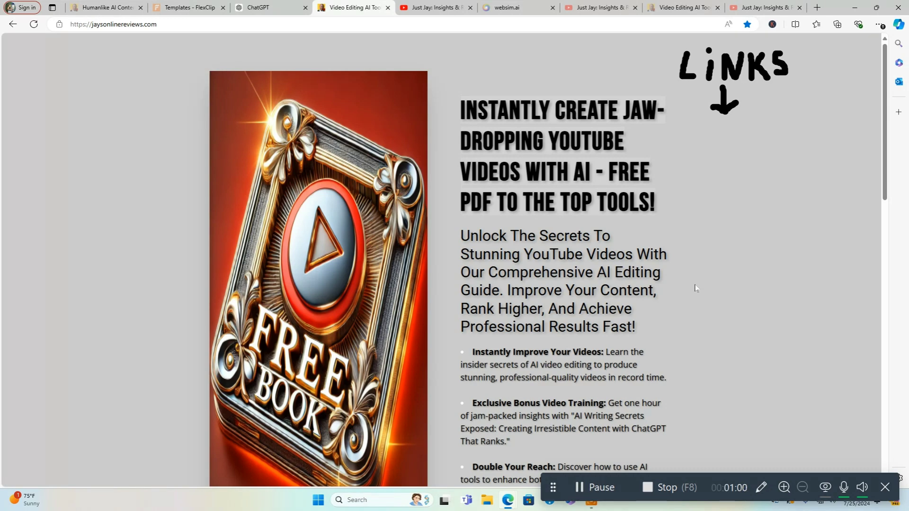
{"action": "scroll", "coordinate": [696, 288], "scroll_direction": "down", "scroll_amount": 4}
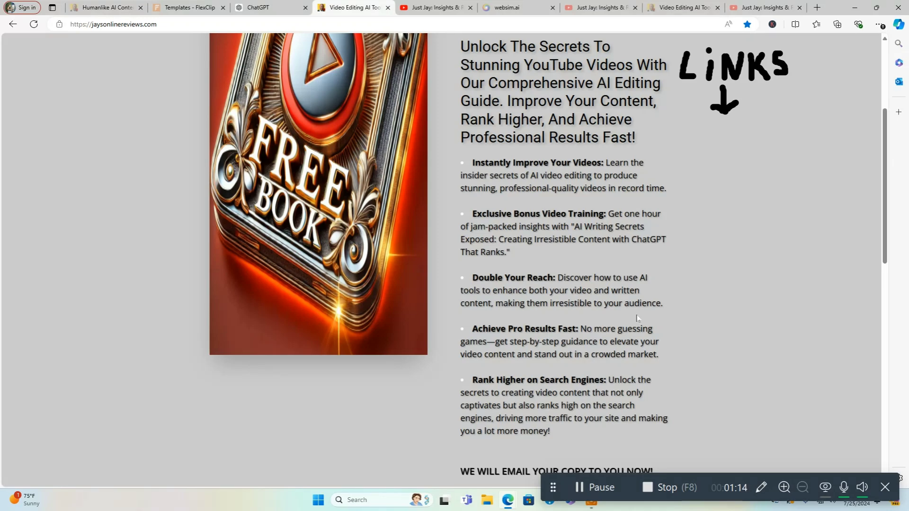
{"action": "scroll", "coordinate": [637, 318], "scroll_direction": "up", "scroll_amount": 4}
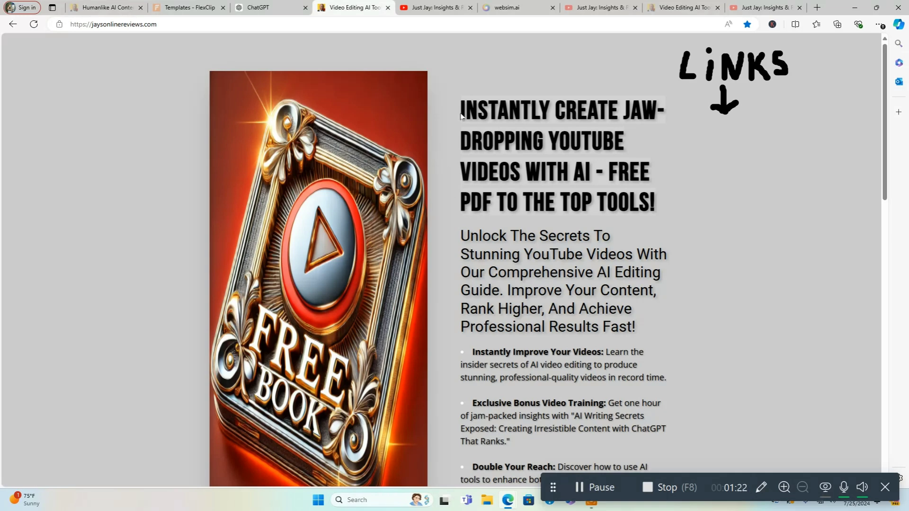
Scroll down the sales page to its footer, then back up to the FREE book headline
{"action": "scroll", "coordinate": [611, 367], "scroll_direction": "down", "scroll_amount": 10}
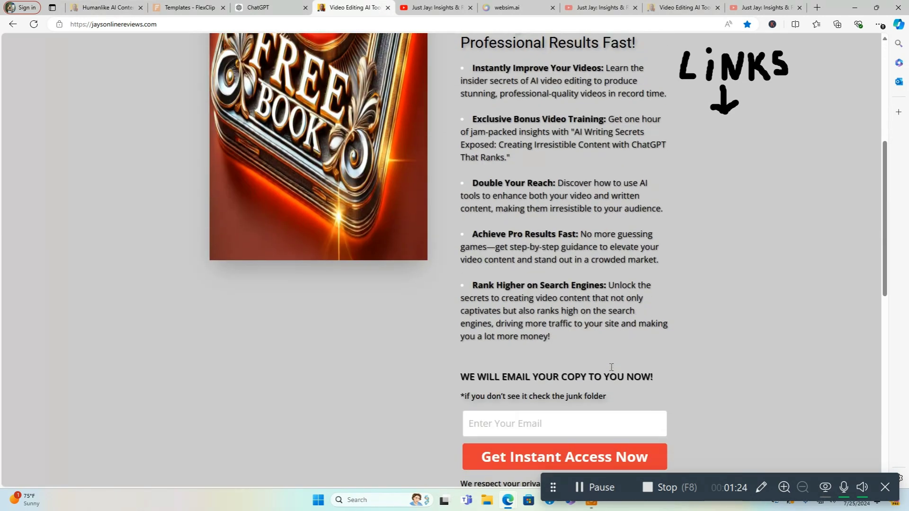
{"action": "scroll", "coordinate": [611, 370], "scroll_direction": "down", "scroll_amount": 4}
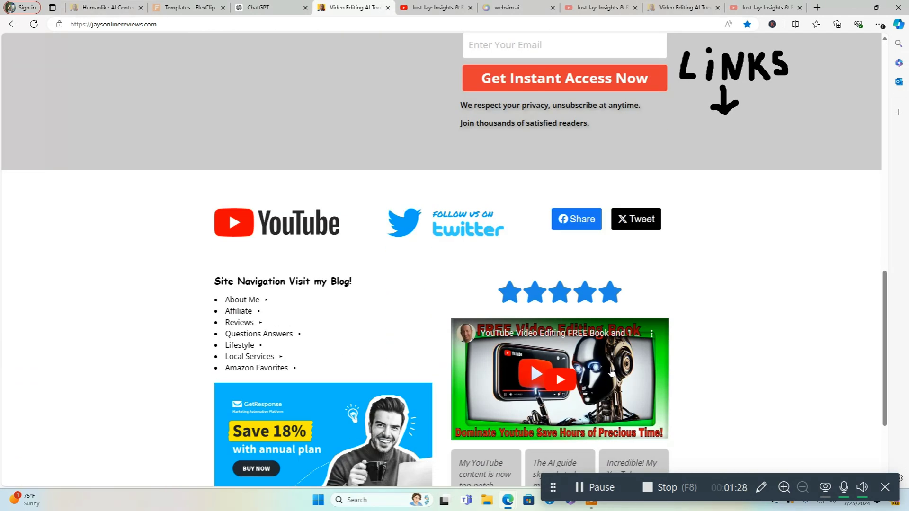
{"action": "scroll", "coordinate": [712, 367], "scroll_direction": "down", "scroll_amount": 2}
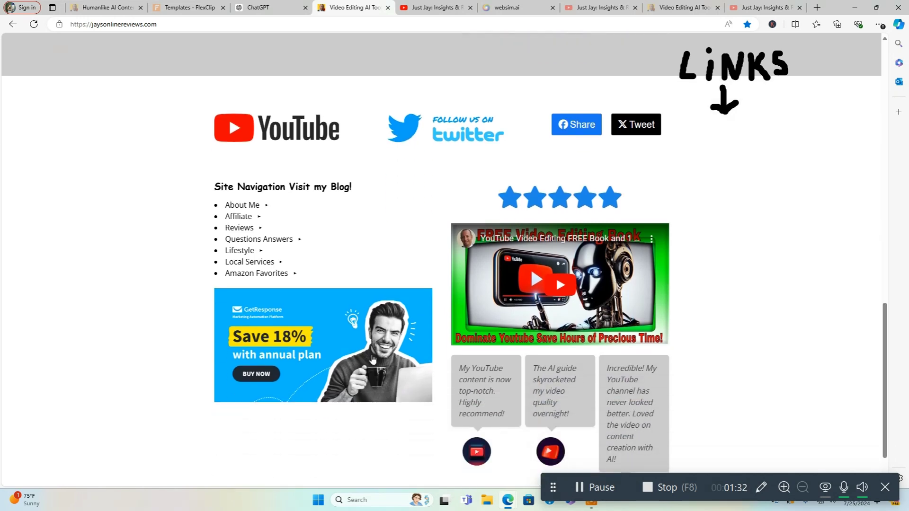
{"action": "mouse_move", "coordinate": [259, 211]}
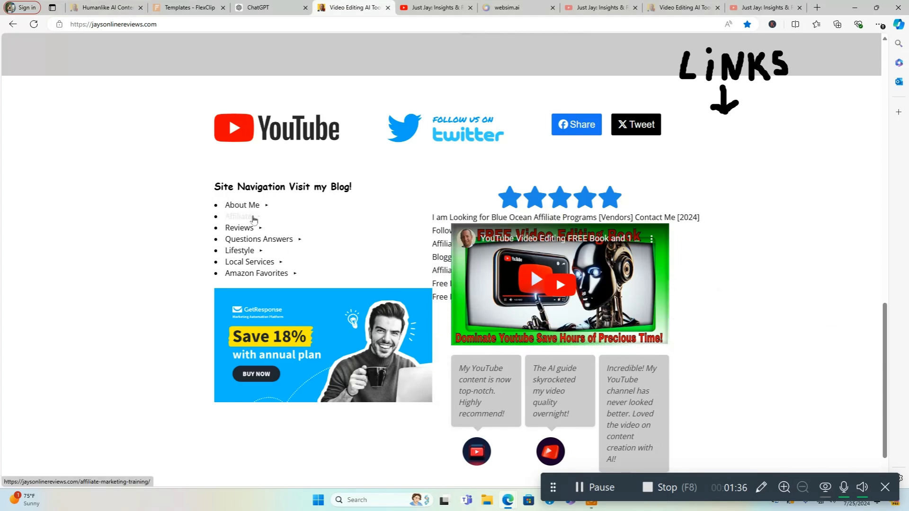
{"action": "mouse_move", "coordinate": [251, 263]}
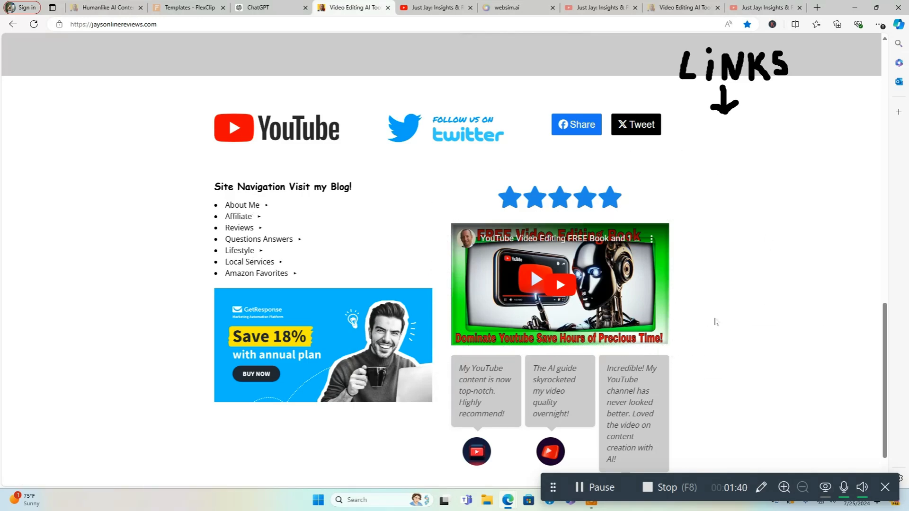
{"action": "scroll", "coordinate": [757, 325], "scroll_direction": "up", "scroll_amount": 4}
{"action": "scroll", "coordinate": [759, 325], "scroll_direction": "up", "scroll_amount": 10}
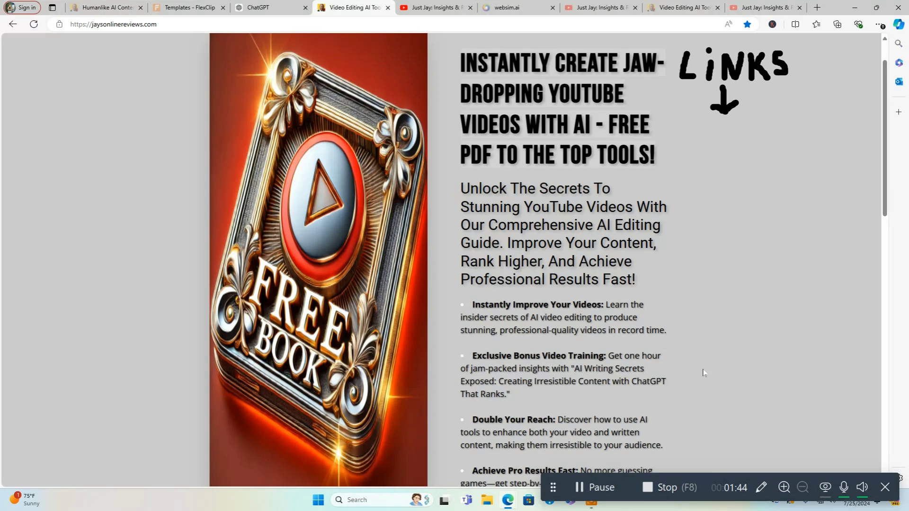
{"action": "scroll", "coordinate": [704, 373], "scroll_direction": "up", "scroll_amount": 1}
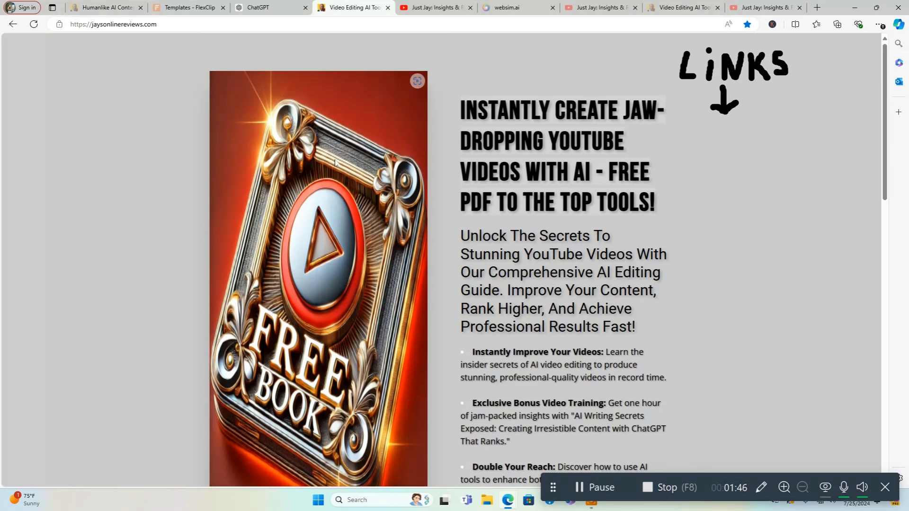
In WebSim, add 'recreate this salespage as a fully blown functional website' with clickable links after 'below.'
{"action": "left_click", "coordinate": [511, 9]}
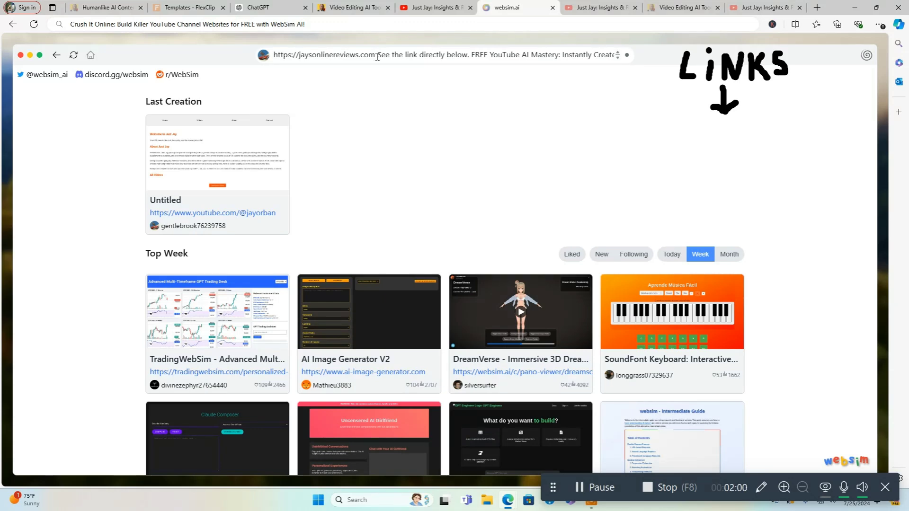
{"action": "left_click", "coordinate": [472, 53]}
{"action": "left_click", "coordinate": [472, 55]}
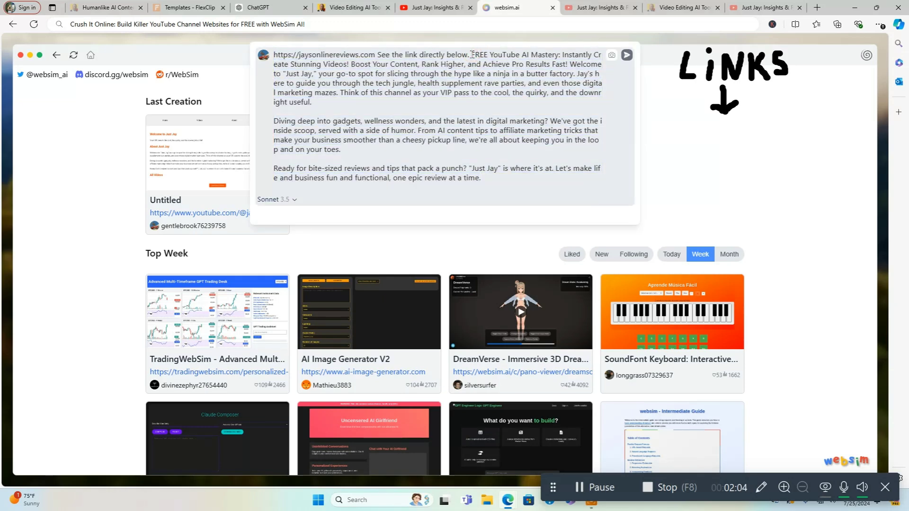
{"action": "type", "text": "I want "}
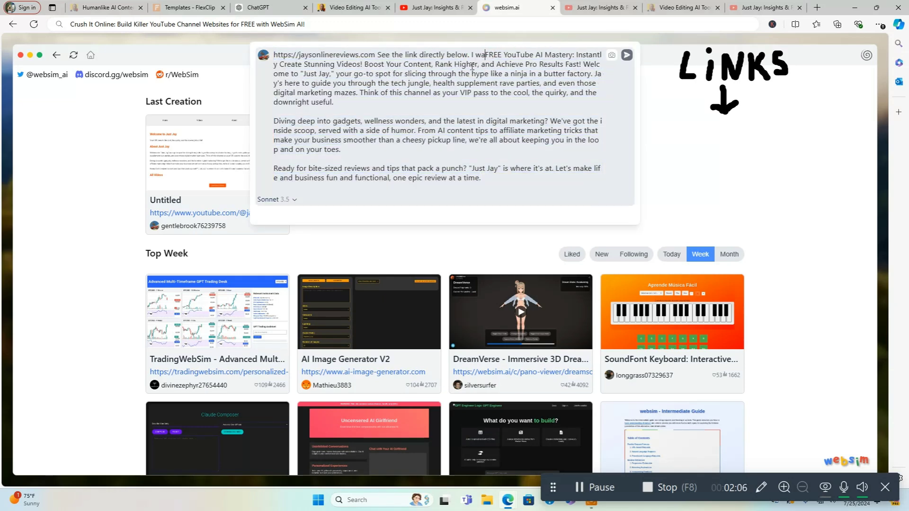
{"action": "type", "text": "to recrea"}
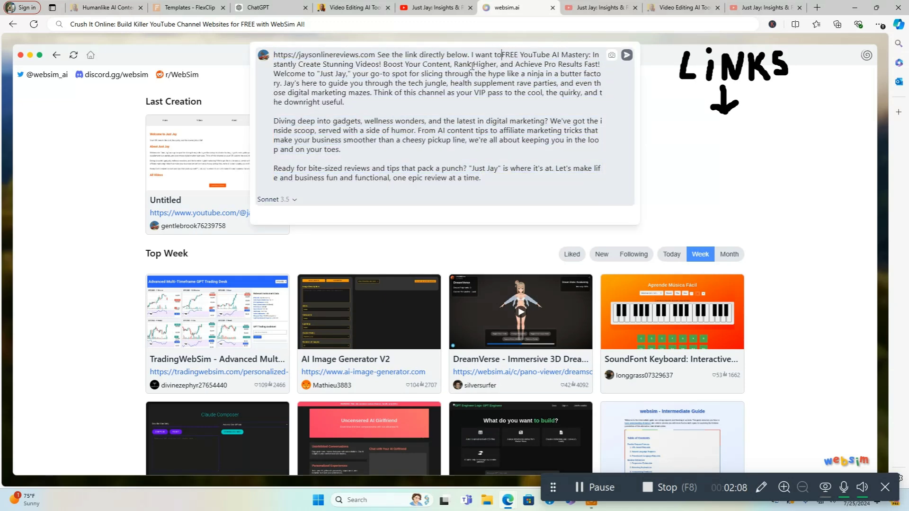
{"action": "type", "text": "te this "}
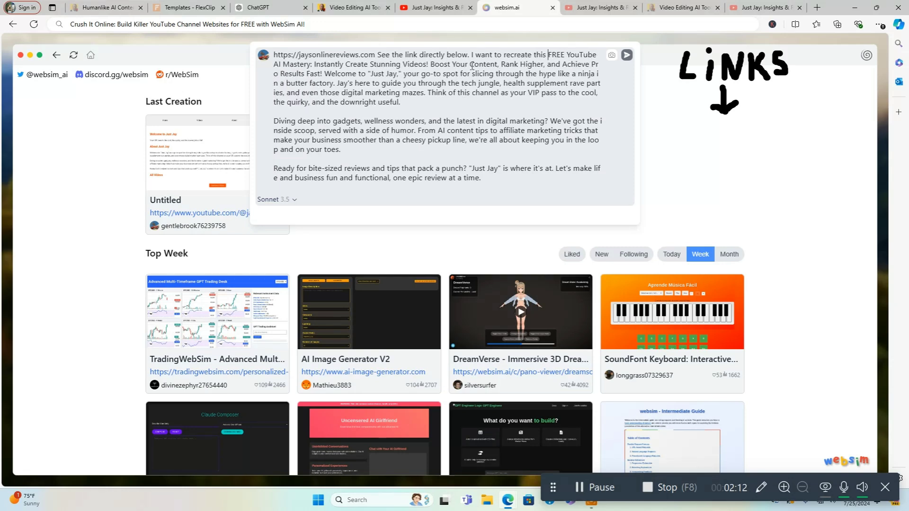
{"action": "type", "text": "sales"}
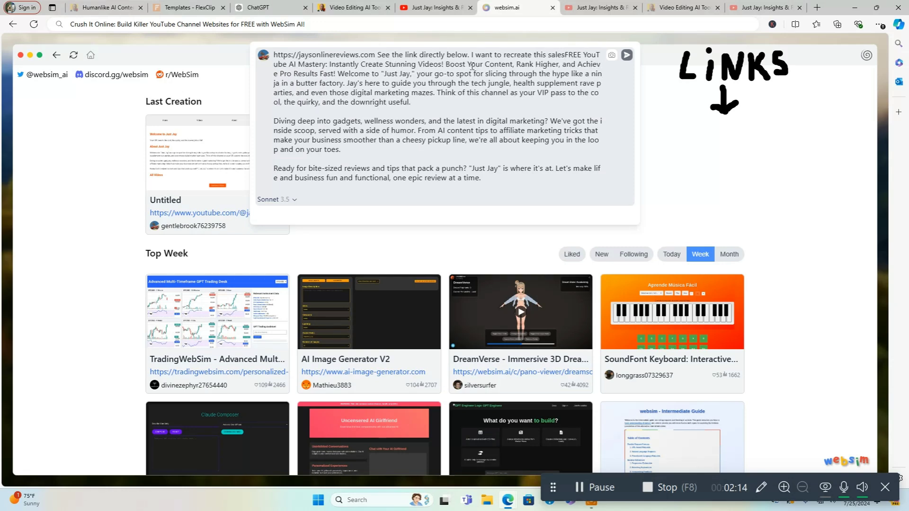
{"action": "type", "text": "page but turn it into"}
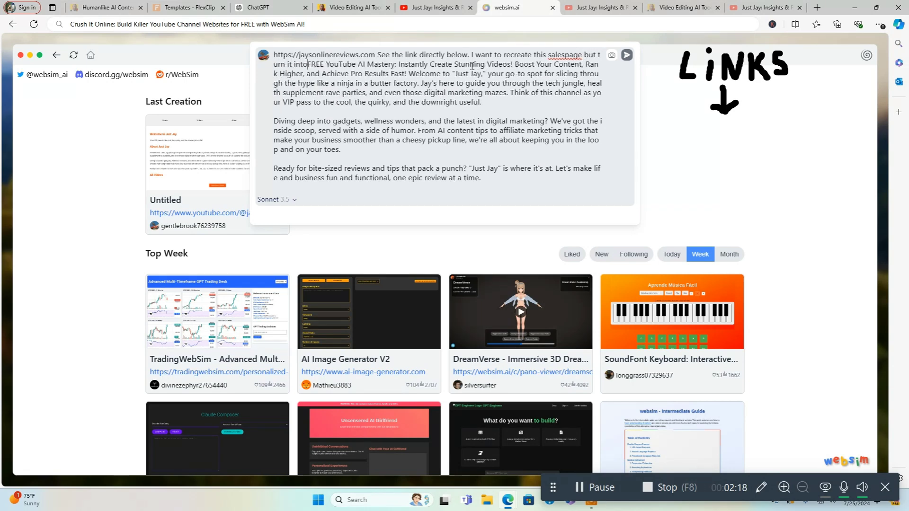
{"action": "type", "text": " a fully blo"}
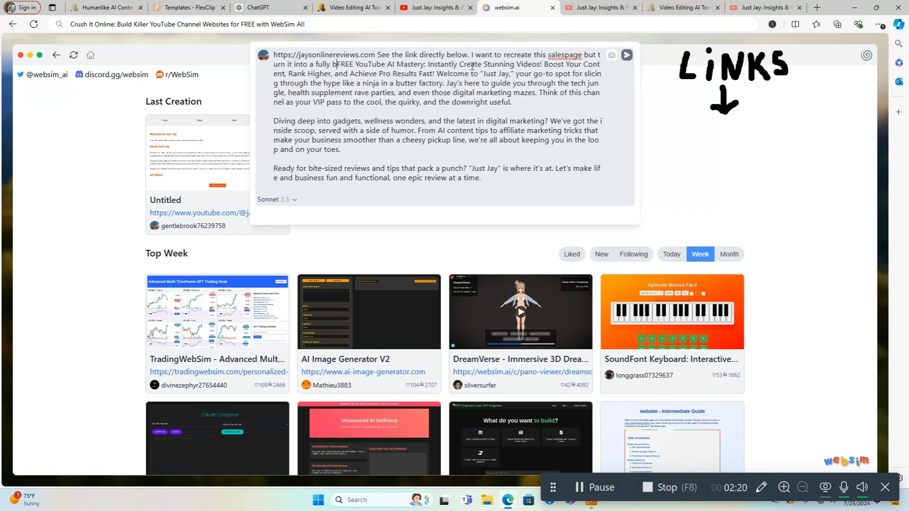
{"action": "type", "text": "wn functio"}
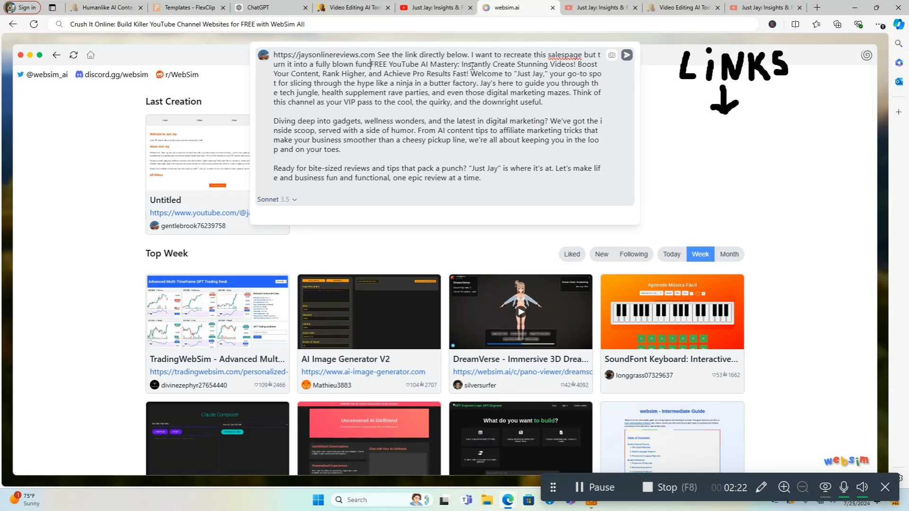
{"action": "type", "text": "nal websit"}
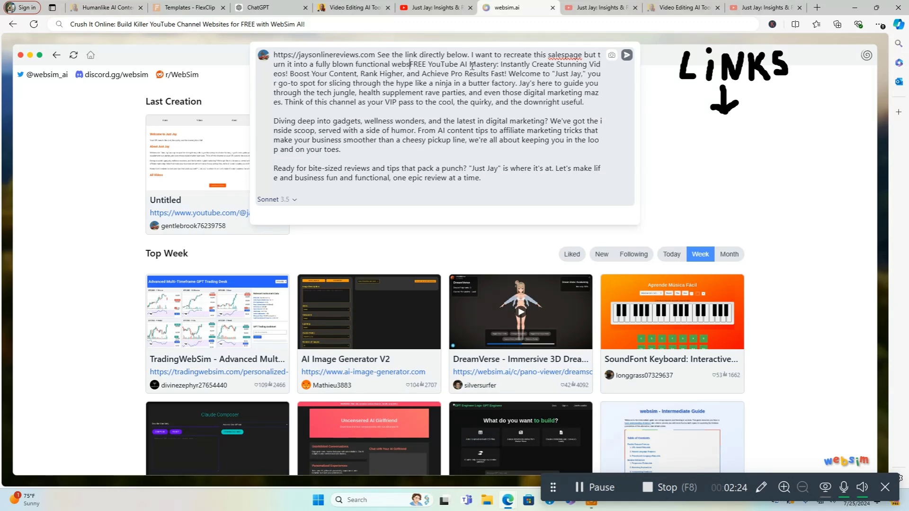
{"action": "type", "text": "e with wo"}
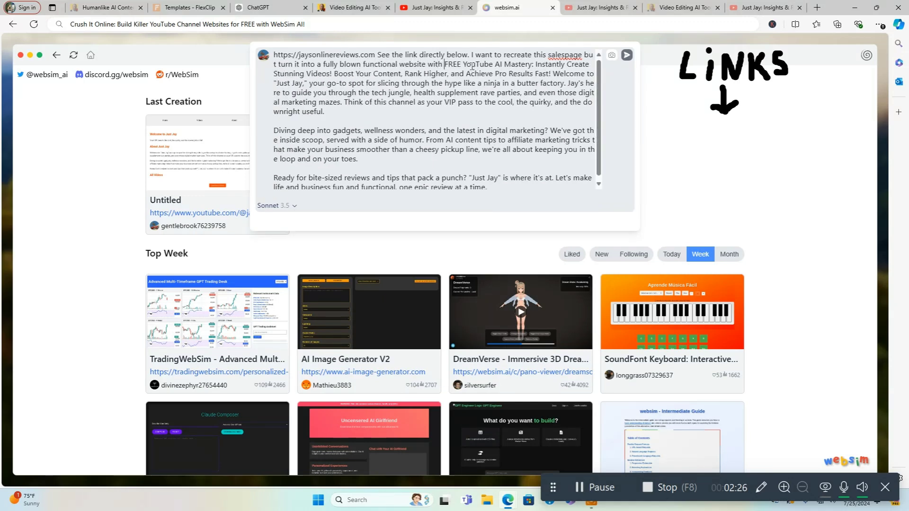
{"action": "type", "text": "rking click"}
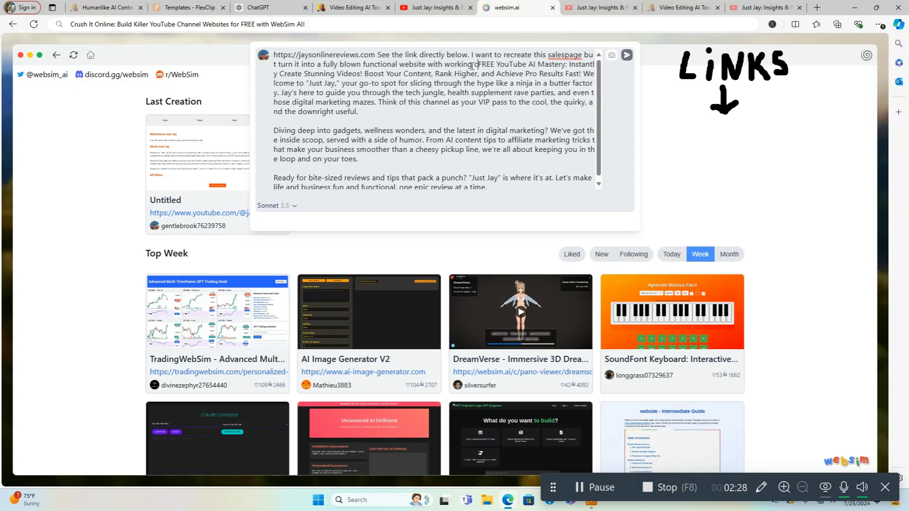
{"action": "type", "text": "able links"}
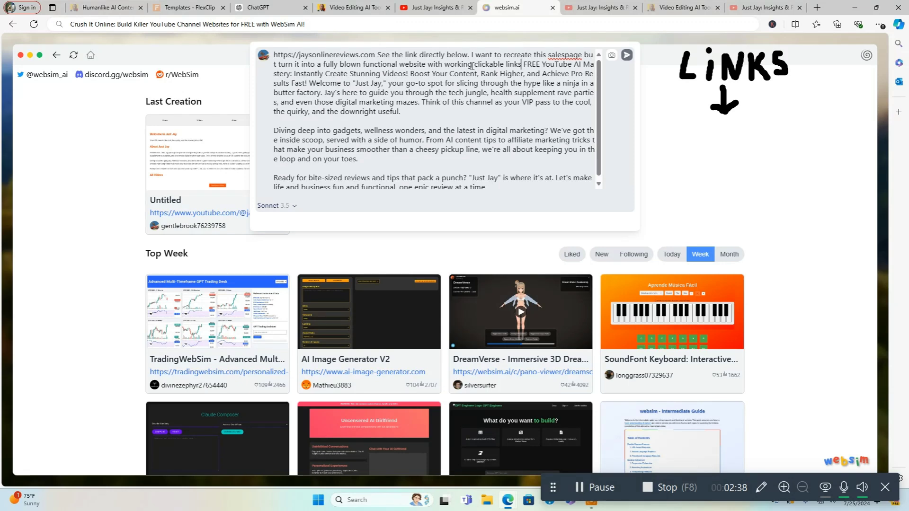
{"action": "type", "text": "."}
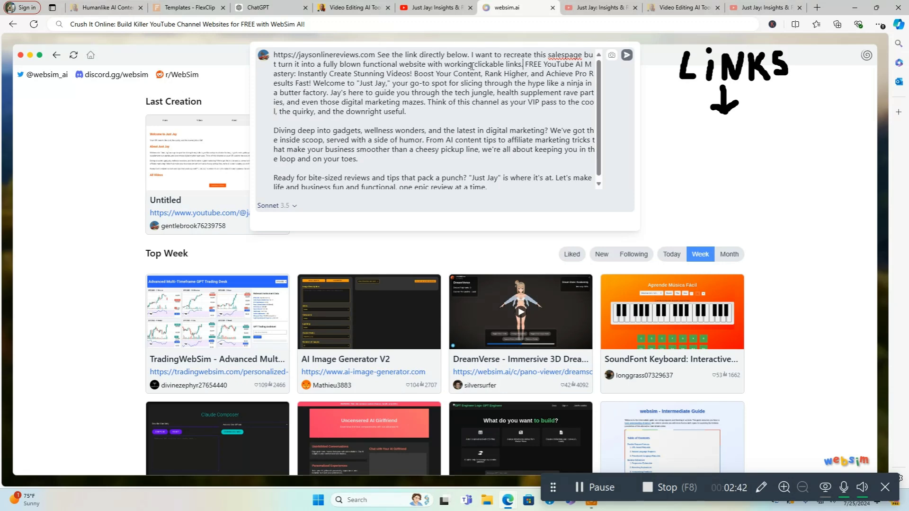
Submit the prompt and scroll through the generated Just Jay website
{"action": "left_click", "coordinate": [626, 56]}
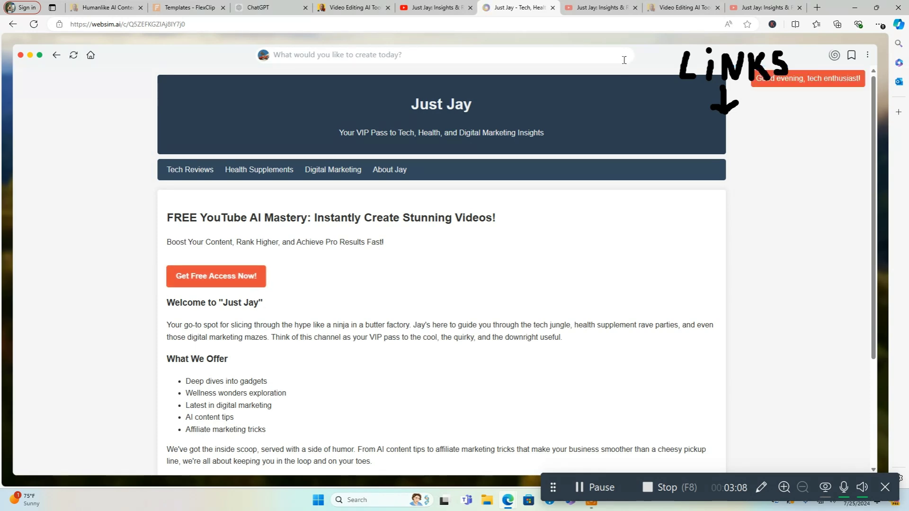
{"action": "scroll", "coordinate": [546, 215], "scroll_direction": "down", "scroll_amount": 3}
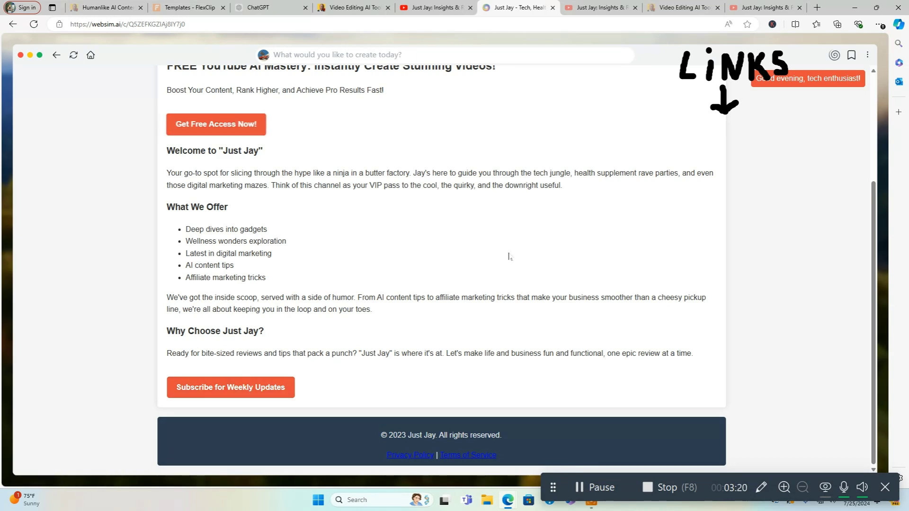
{"action": "scroll", "coordinate": [509, 256], "scroll_direction": "up", "scroll_amount": 3}
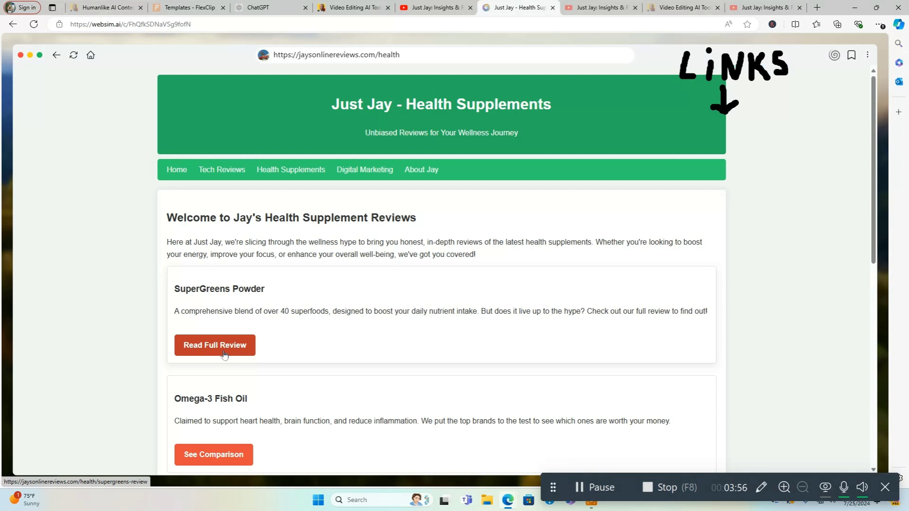
After the /health link, type: keep everything the same, header green to blue, Read Full Review buttons black
{"action": "left_click", "coordinate": [413, 56]}
{"action": "left_click", "coordinate": [413, 56]}
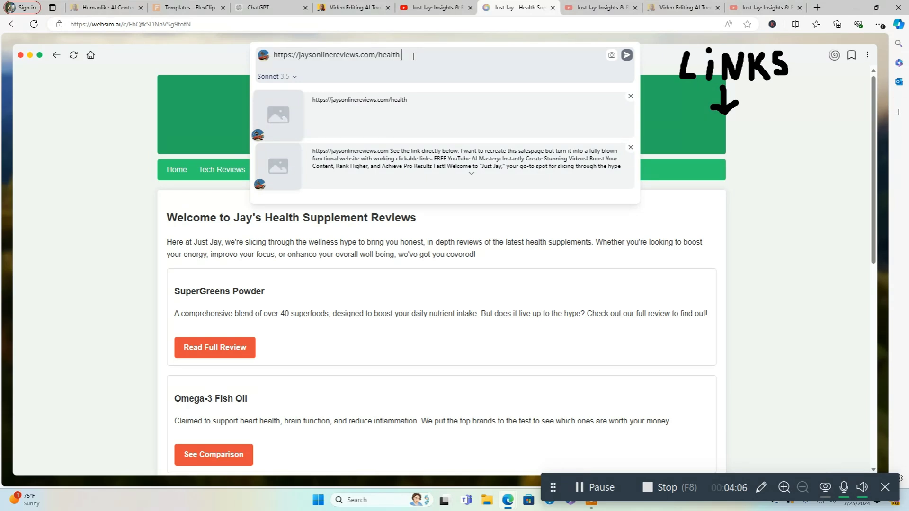
{"action": "type", "text": "Keep everything the same but "}
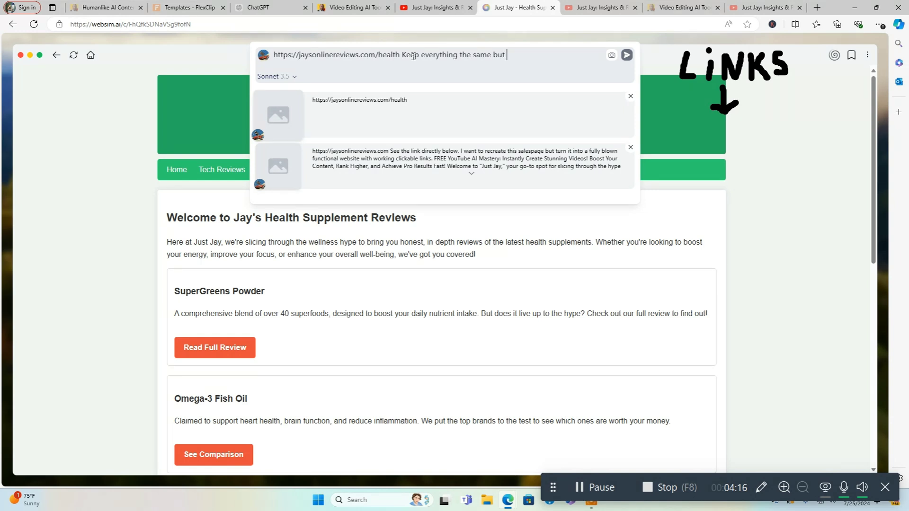
{"action": "type", "text": "make these changes tur"}
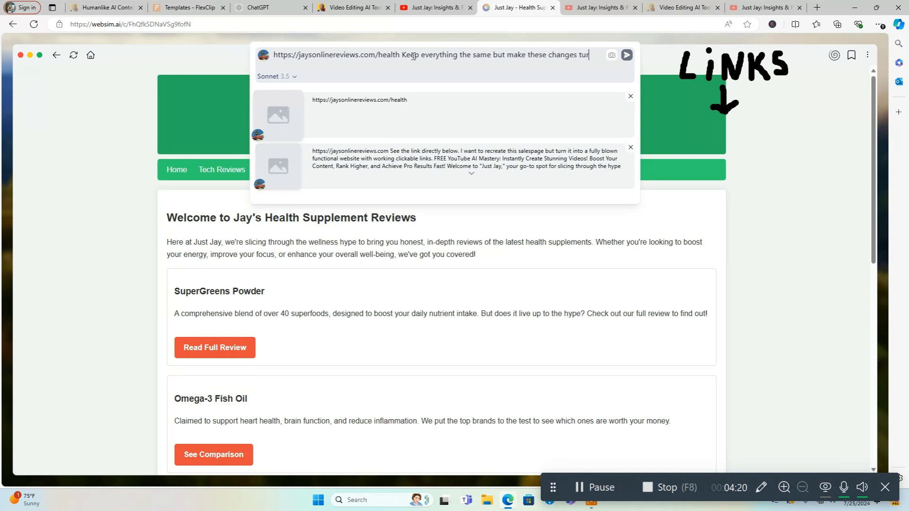
{"action": "type", "text": "n the header "}
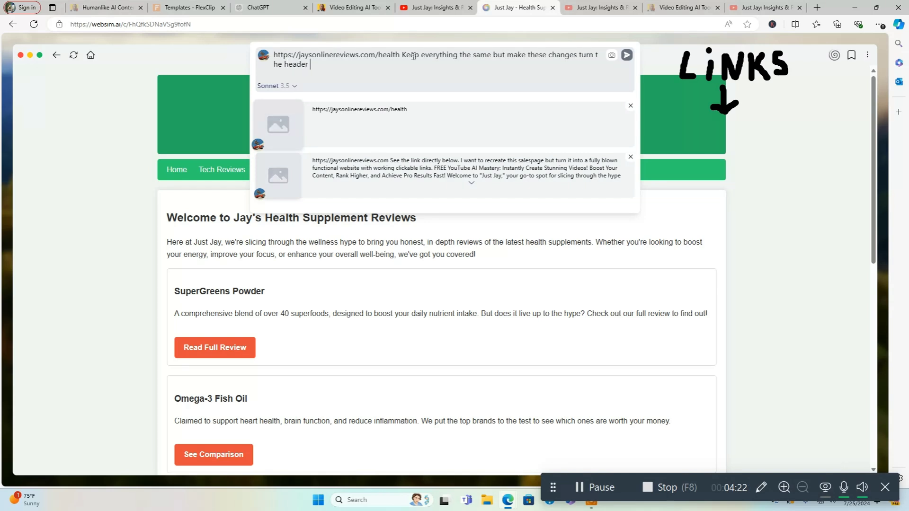
{"action": "type", "text": "from green to blue and turn the "}
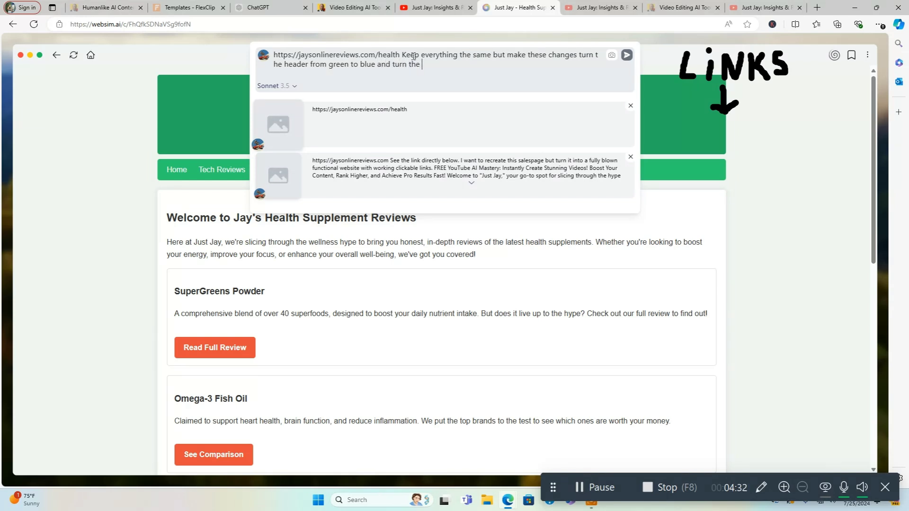
{"action": "type", "text": "buttons with the wording rea"}
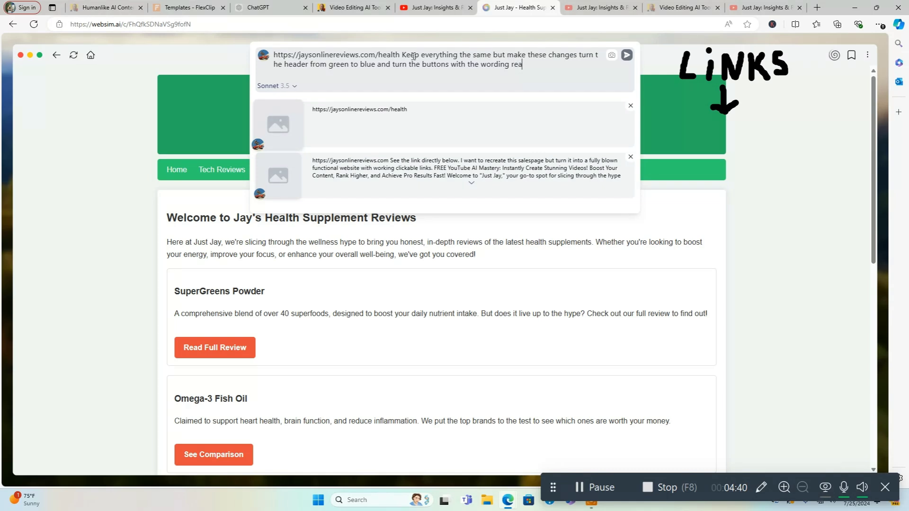
{"action": "type", "text": "d full review to a black b"}
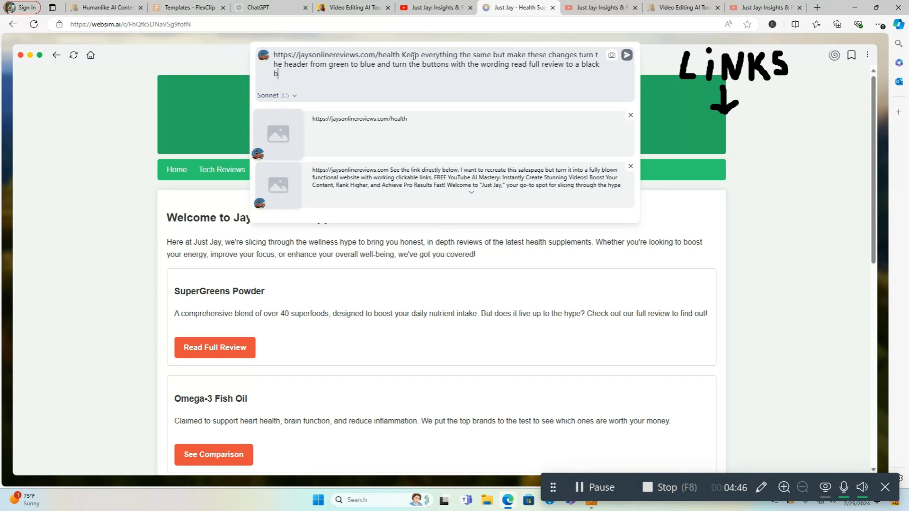
{"action": "type", "text": "ackground and a clickable l"}
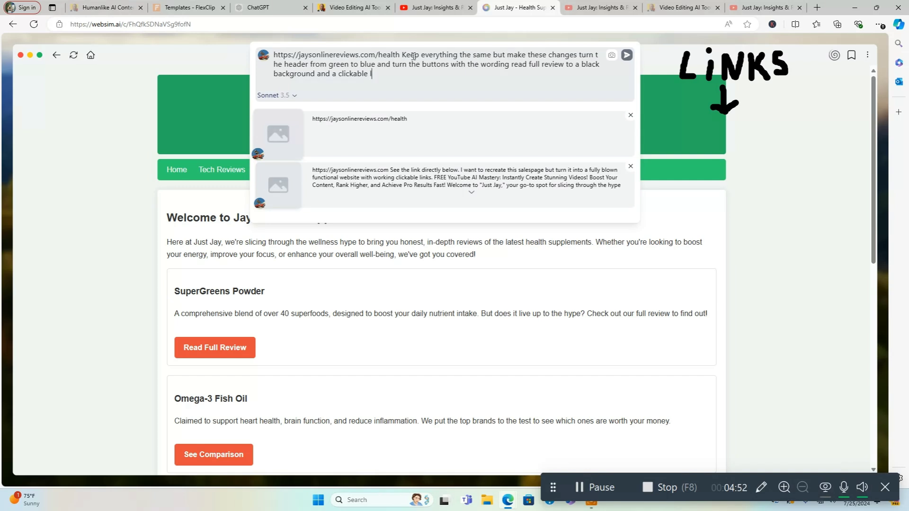
{"action": "type", "text": "ink that leads too https://ja"}
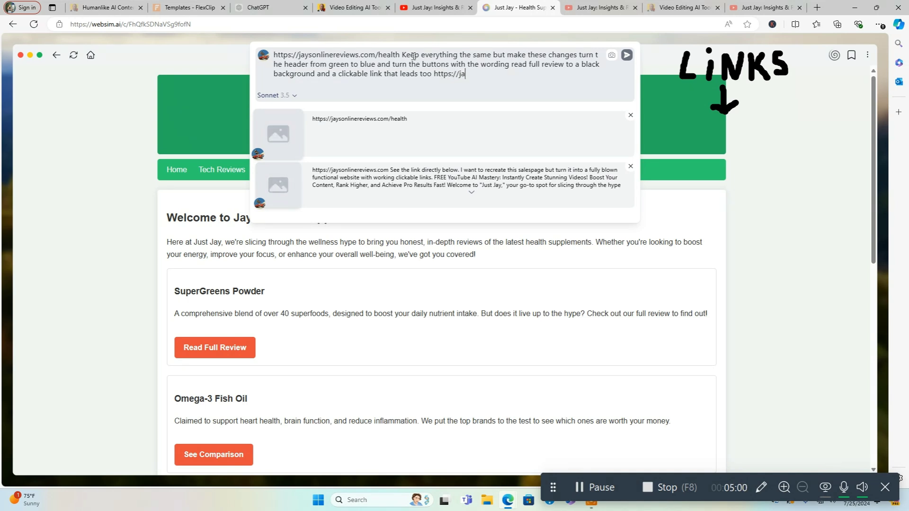
{"action": "type", "text": "ysonlinereviews.com"}
Submit the revision so the health page regenerates with a blue header and black review buttons
{"action": "key", "text": "Return"}
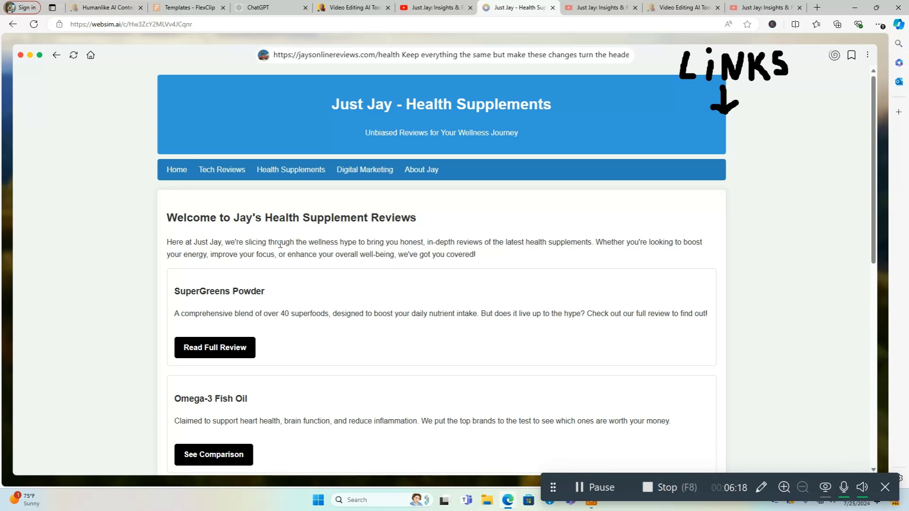
{"action": "scroll", "coordinate": [526, 378], "scroll_direction": "down", "scroll_amount": 4}
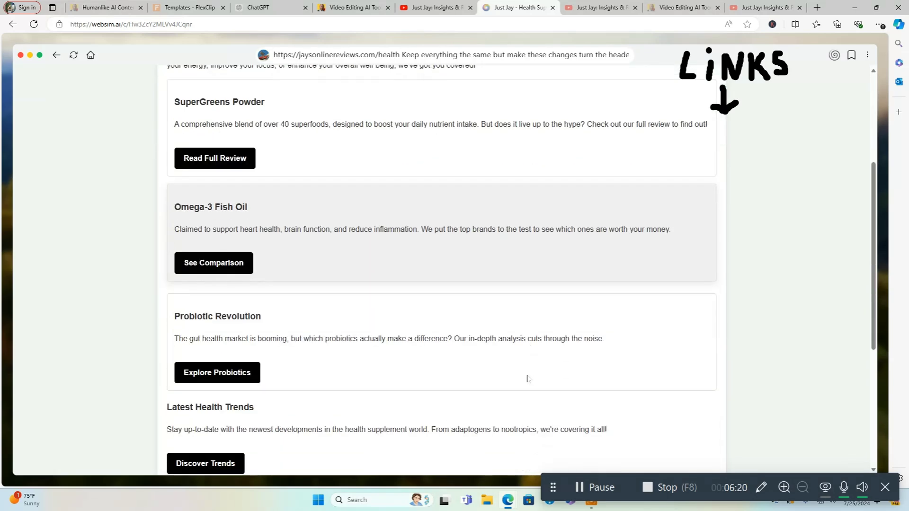
{"action": "scroll", "coordinate": [526, 377], "scroll_direction": "up", "scroll_amount": 4}
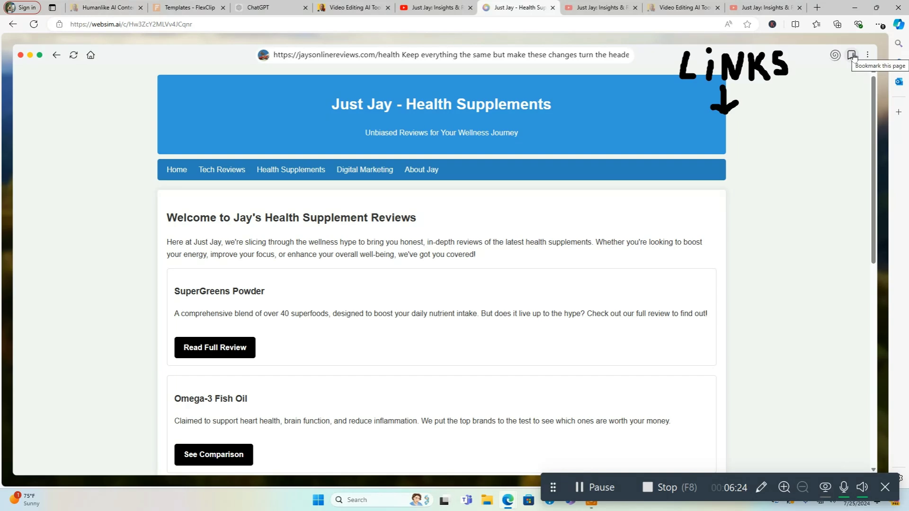
Bookmark the 'Just Jay - Health Supplements Reviews' page with Publish switched on
{"action": "left_click", "coordinate": [853, 56]}
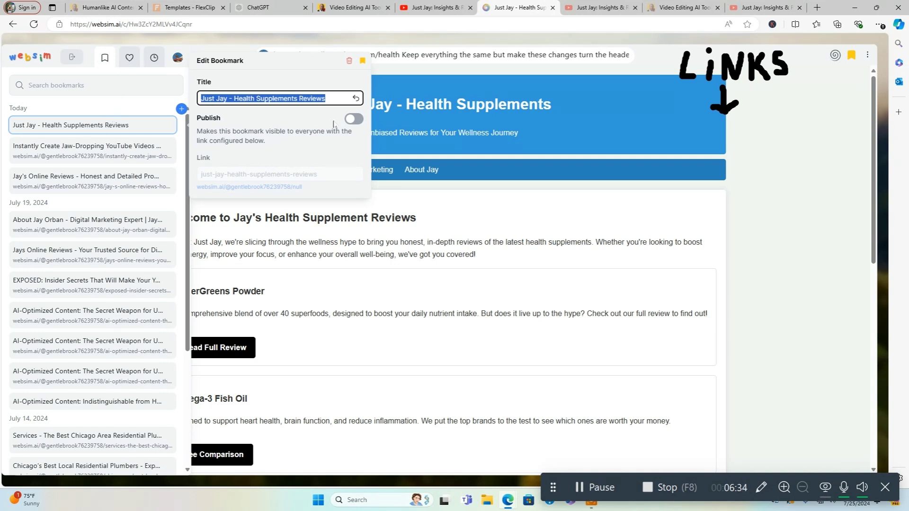
{"action": "left_click", "coordinate": [353, 120]}
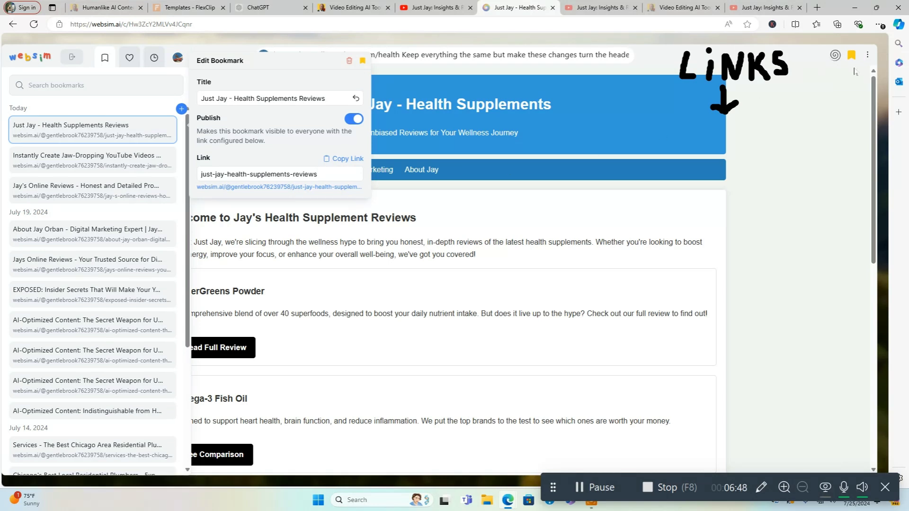
{"action": "left_click", "coordinate": [869, 61]}
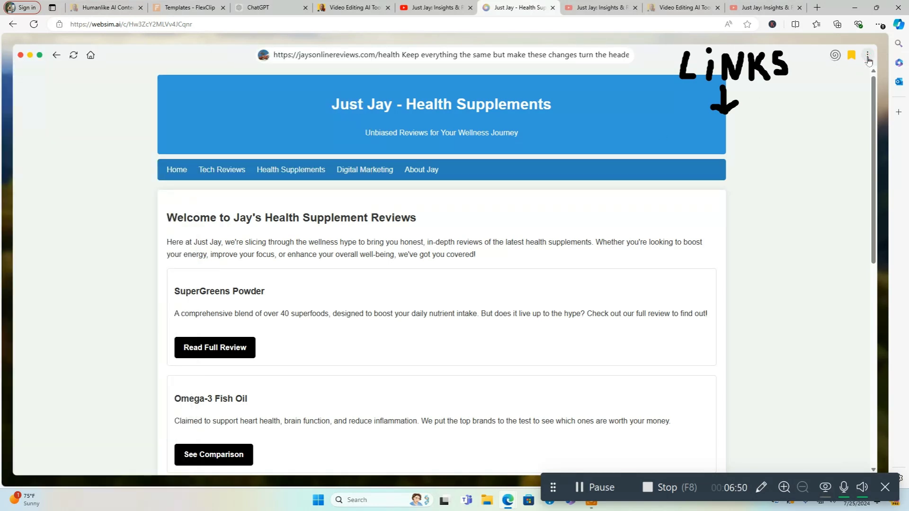
Show the Copy URL and Download options and scroll the published health page
{"action": "left_click", "coordinate": [868, 59]}
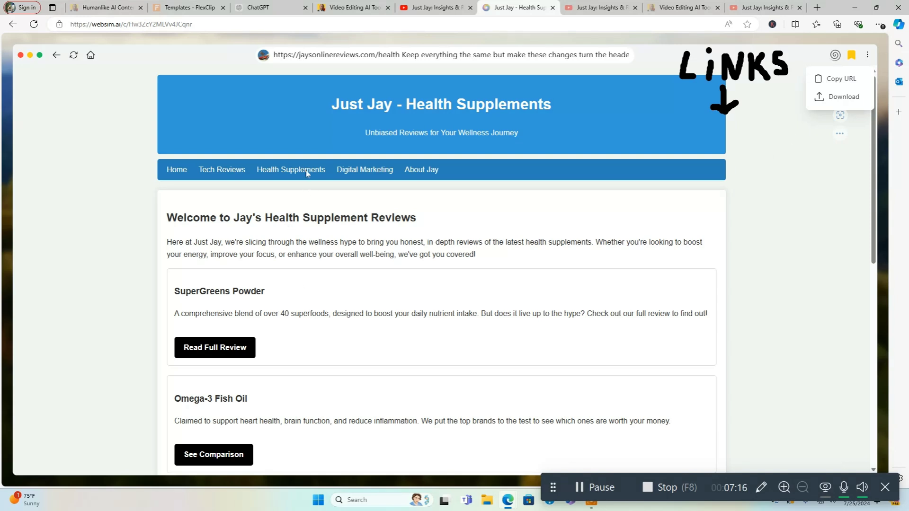
{"action": "scroll", "coordinate": [536, 361], "scroll_direction": "down", "scroll_amount": 3}
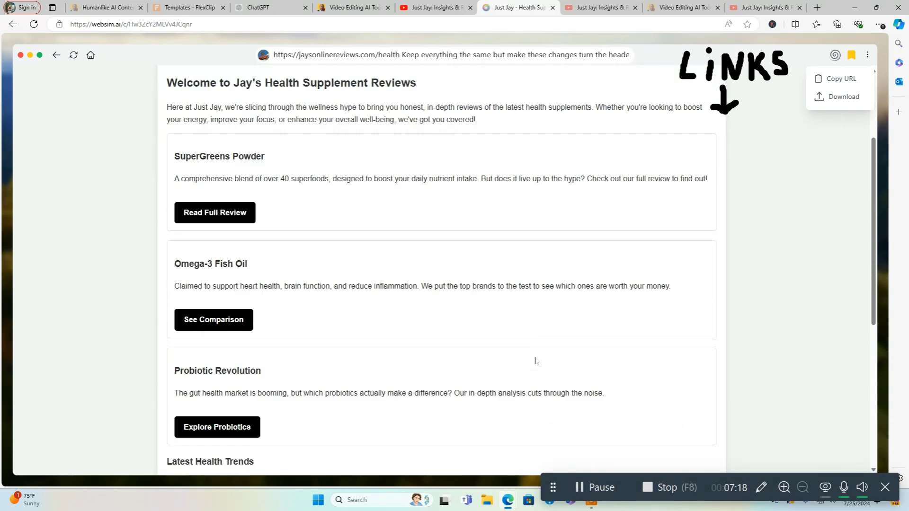
{"action": "scroll", "coordinate": [534, 361], "scroll_direction": "down", "scroll_amount": 3}
{"action": "scroll", "coordinate": [533, 361], "scroll_direction": "up", "scroll_amount": 6}
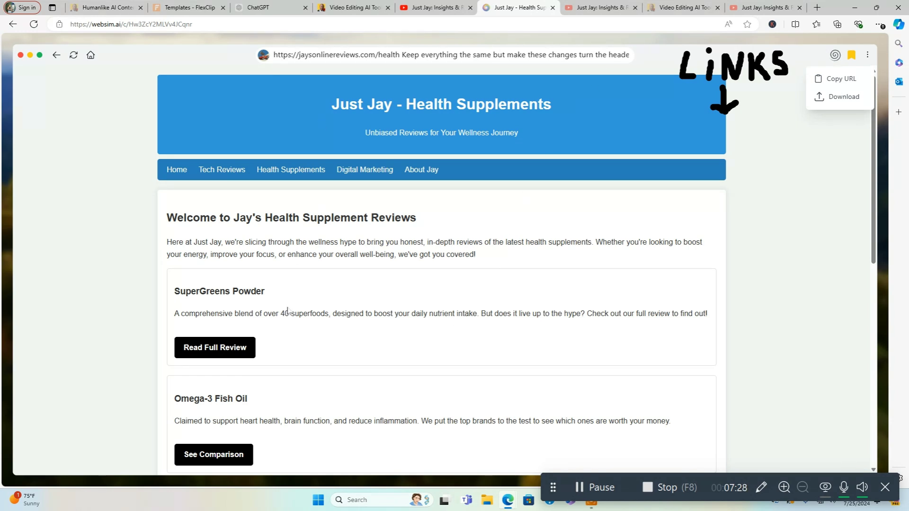
Expand and copy the YouTube channel's full About description, then return to the WebSim page
{"action": "left_click", "coordinate": [607, 10]}
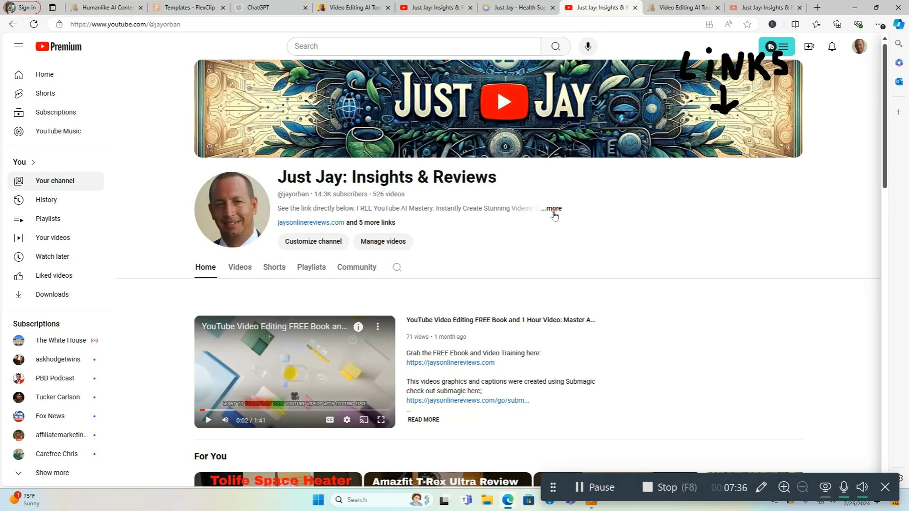
{"action": "left_click", "coordinate": [552, 209]}
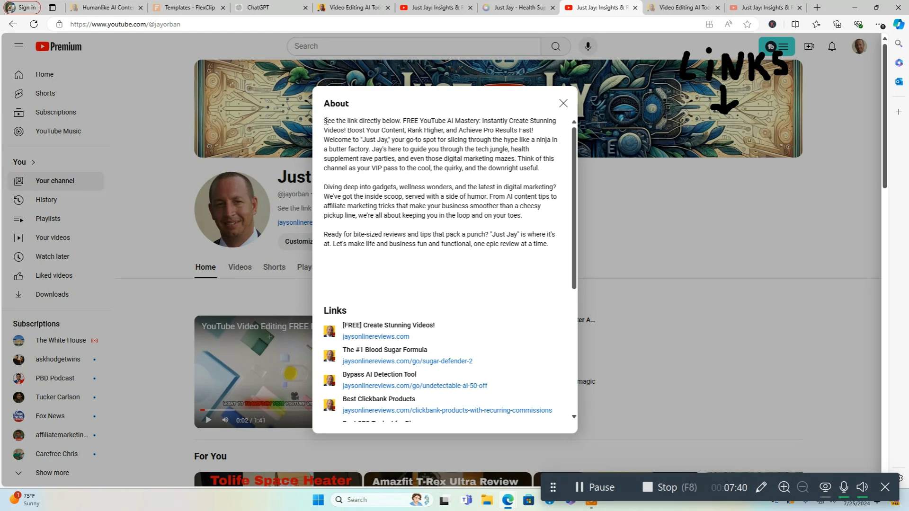
{"action": "left_click_drag", "start_coordinate": [322, 120], "coordinate": [548, 248]}
{"action": "right_click", "coordinate": [513, 245]}
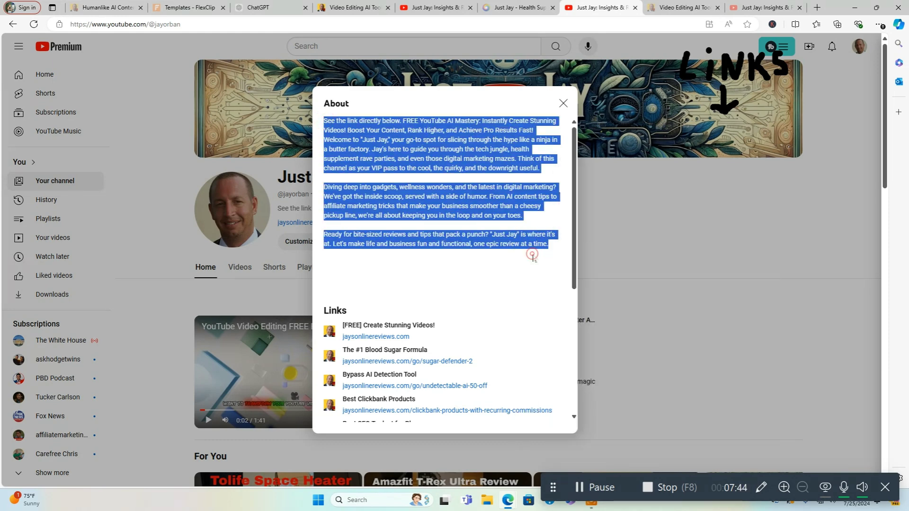
{"action": "left_click", "coordinate": [533, 257]}
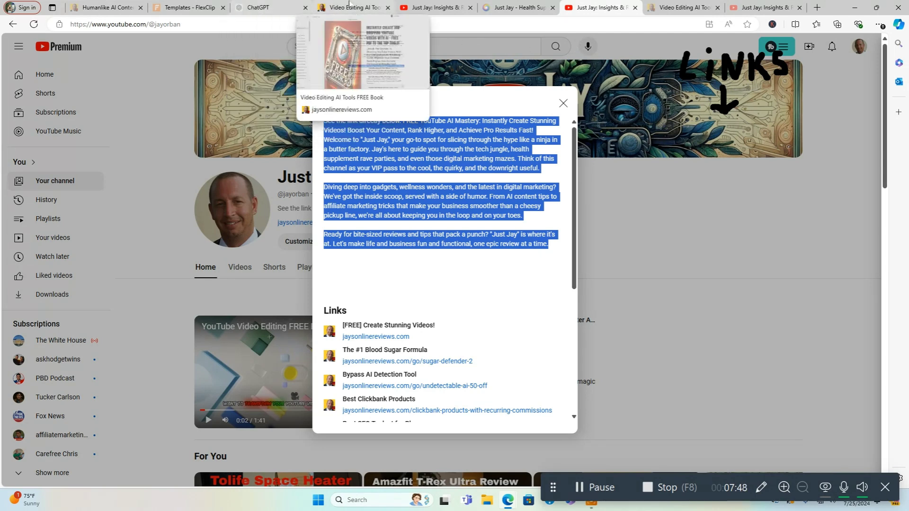
{"action": "left_click", "coordinate": [518, 6]}
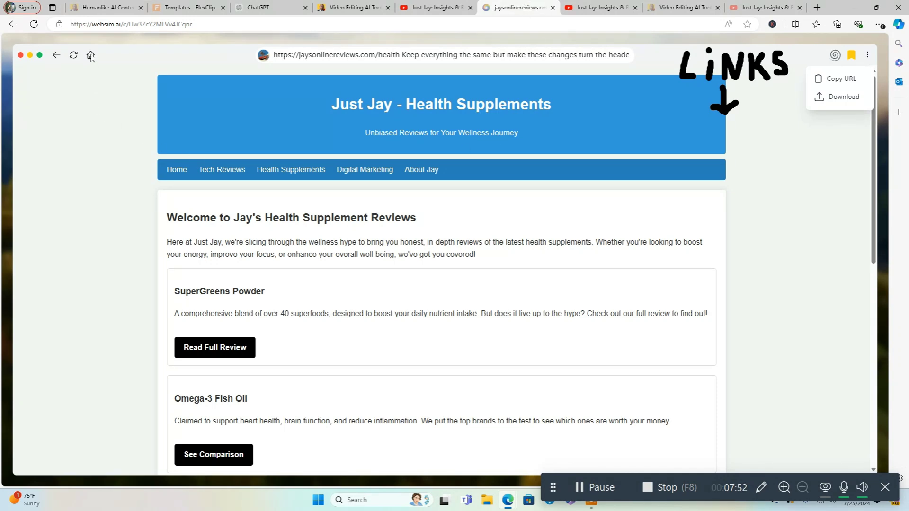
On the WebSim home page, request a YouTube-companion website with related 500-word articles per page
{"action": "left_click", "coordinate": [91, 57]}
{"action": "left_click", "coordinate": [91, 56]}
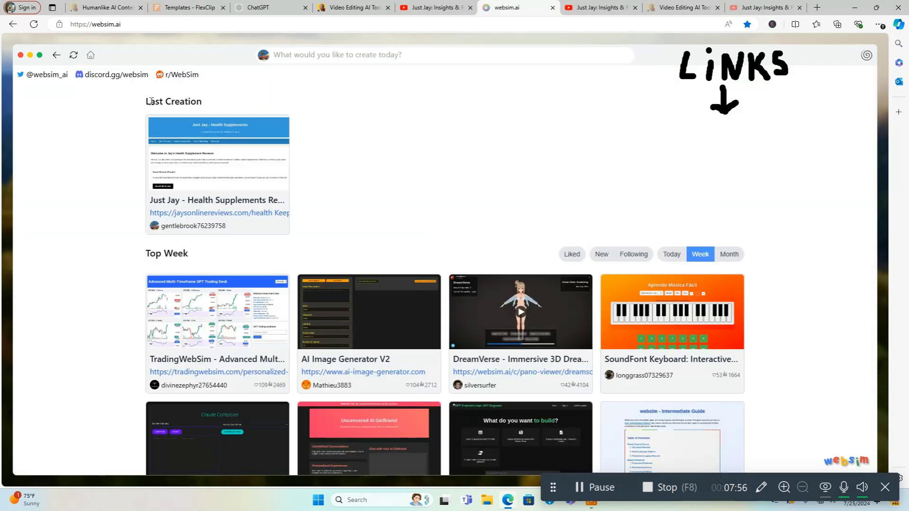
{"action": "left_click", "coordinate": [316, 54]}
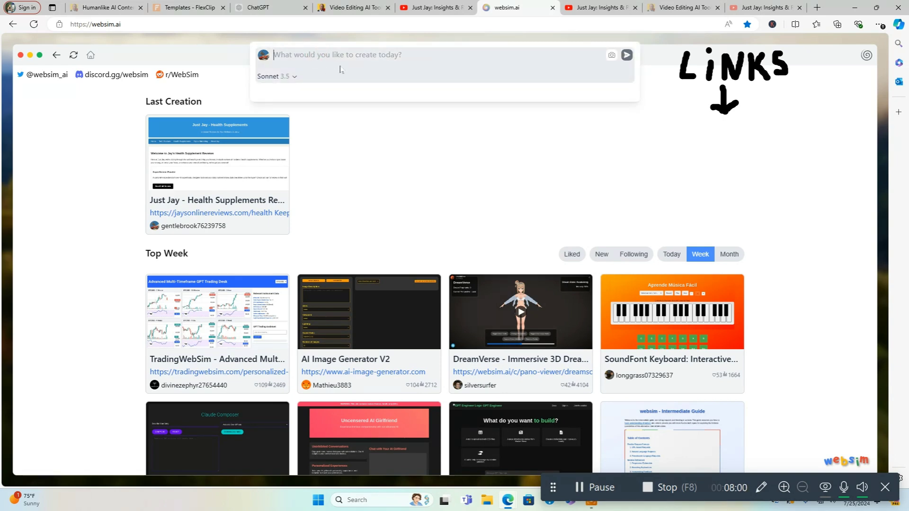
{"action": "type", "text": "I want you"}
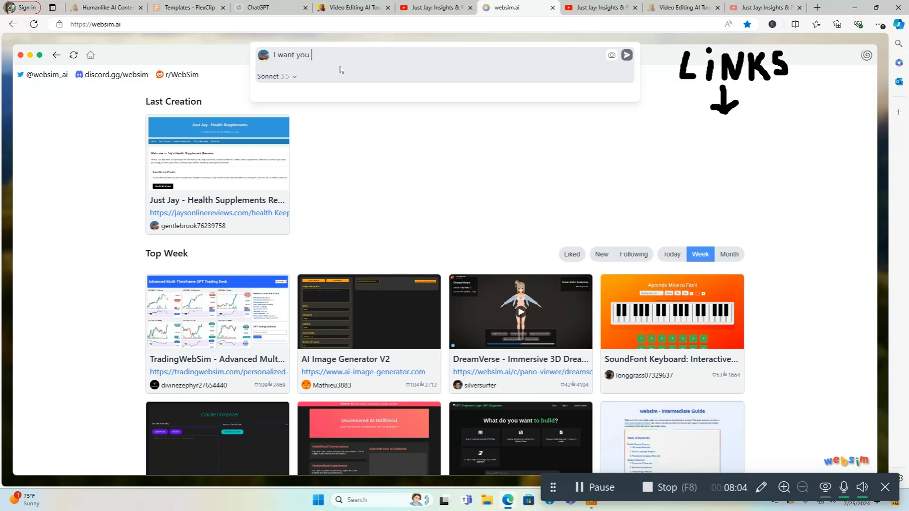
{"action": "type", "text": " to create an awesome website"}
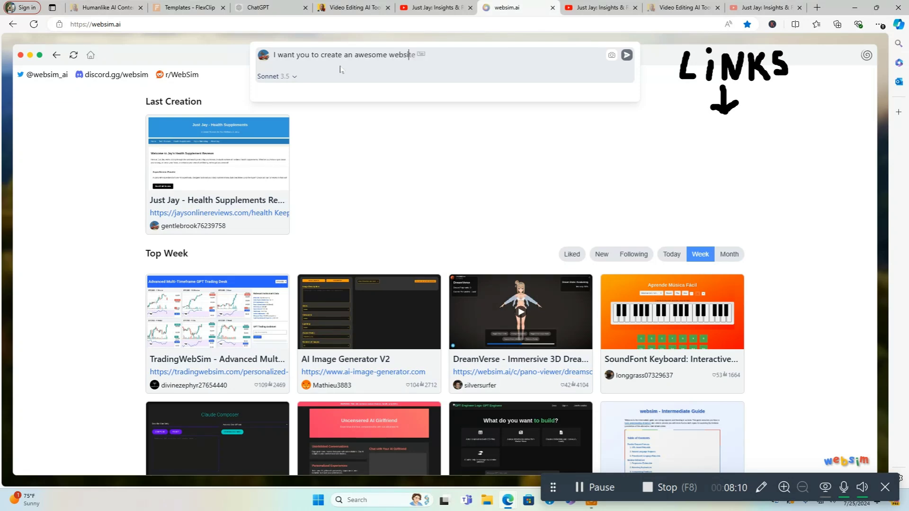
{"action": "type", "text": " that complements my"}
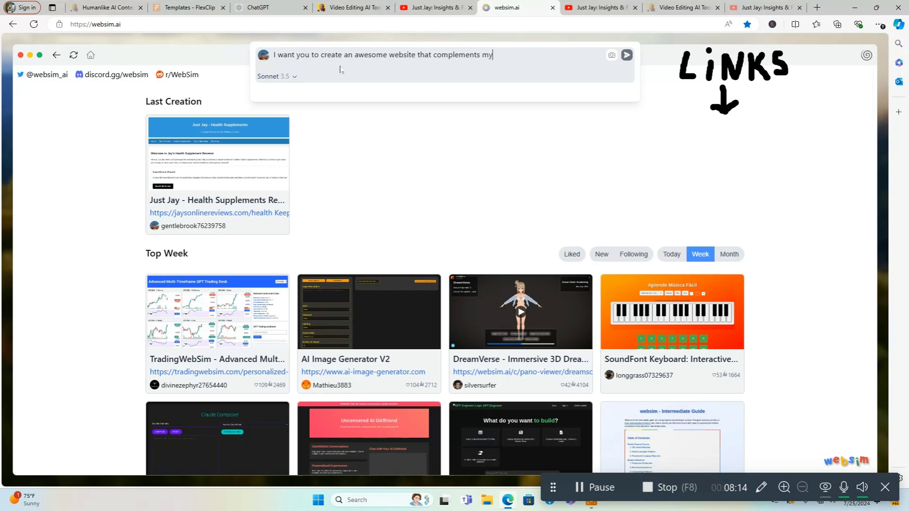
{"action": "type", "text": " youtube channel to get "}
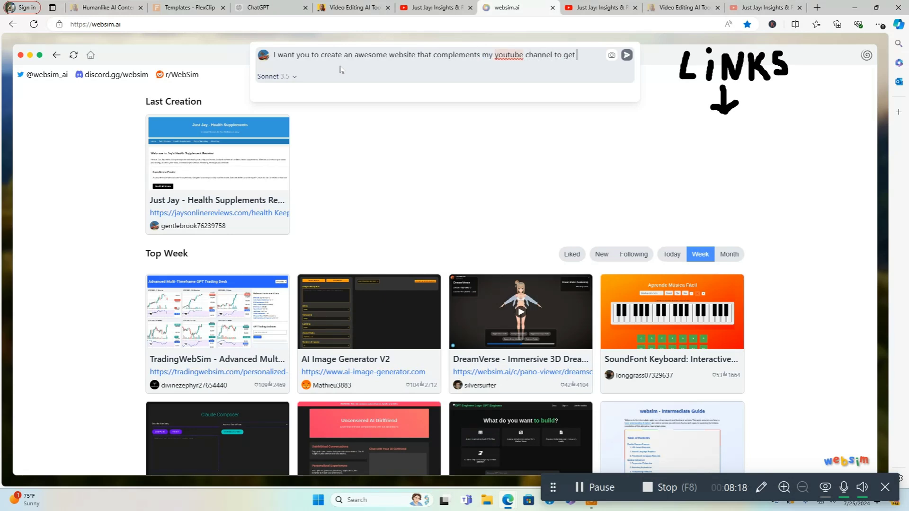
{"action": "type", "text": "people to"}
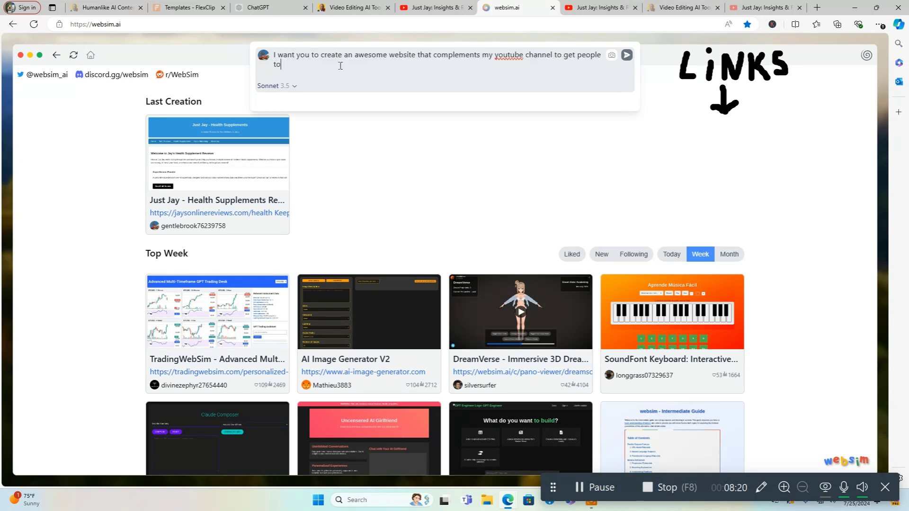
{"action": "type", "text": " subscribe to my youtube channel the link is"}
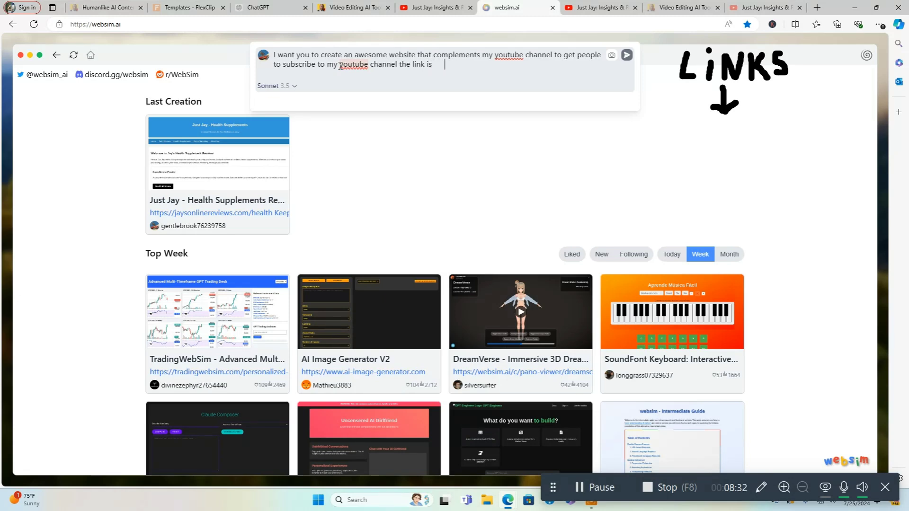
{"action": "type", "text": "      here ar"}
{"action": "key", "text": "BackSpace"}
{"action": "key", "text": "BackSpace"}
{"action": "key", "text": "BackSpace"}
{"action": "type", "text": "is the details of my yo"}
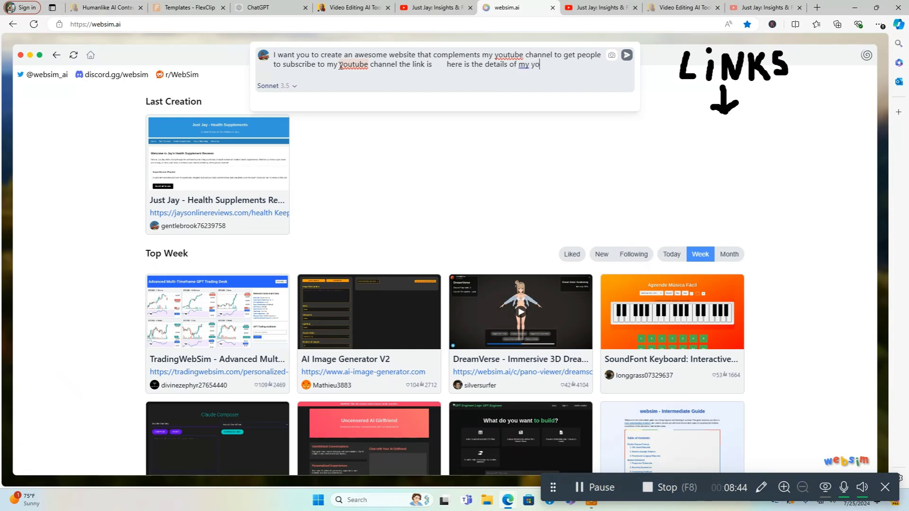
{"action": "type", "text": "utube channel"}
{"action": "type", "text": " and I wa"}
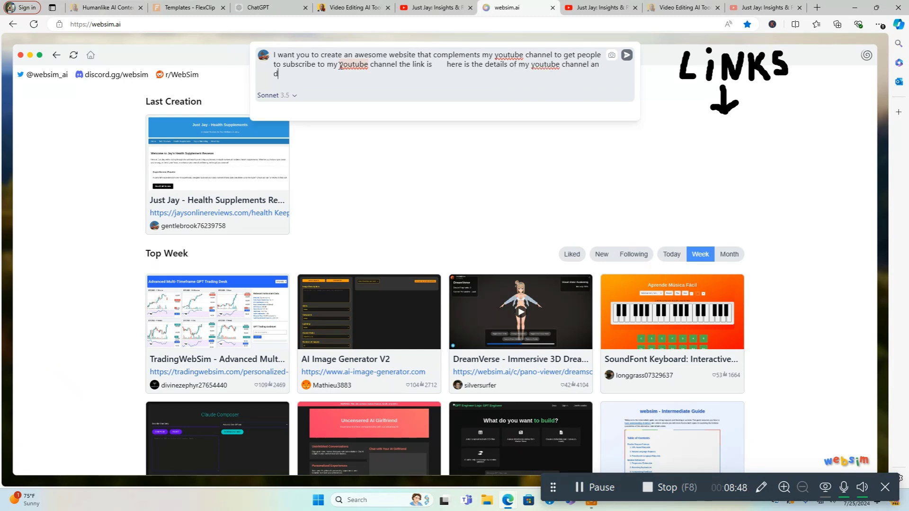
{"action": "type", "text": "nt relayted 500 word ar"}
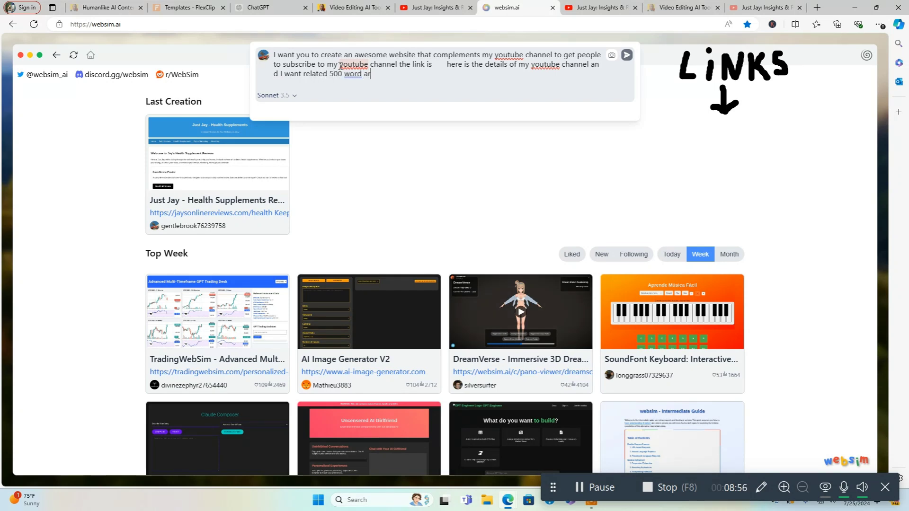
{"action": "type", "text": "ticles on each page of"}
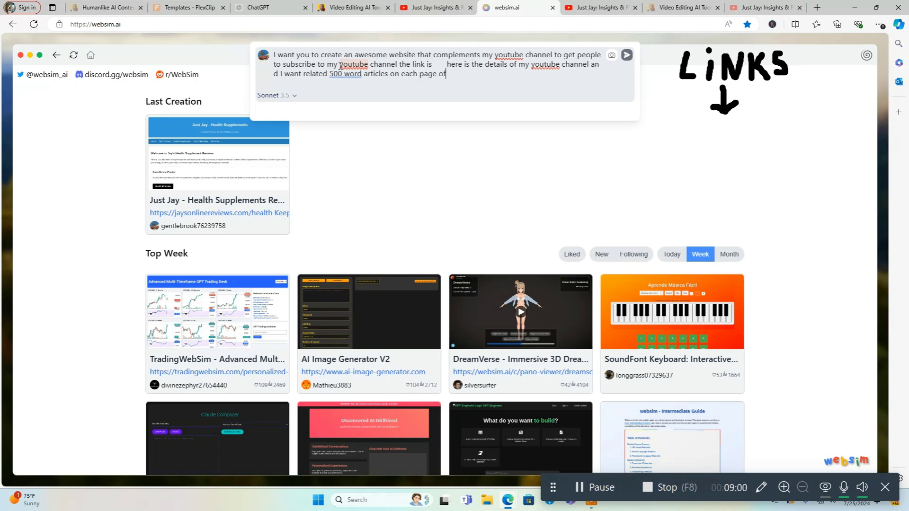
{"action": "type", "text": " the website related tp the conten"}
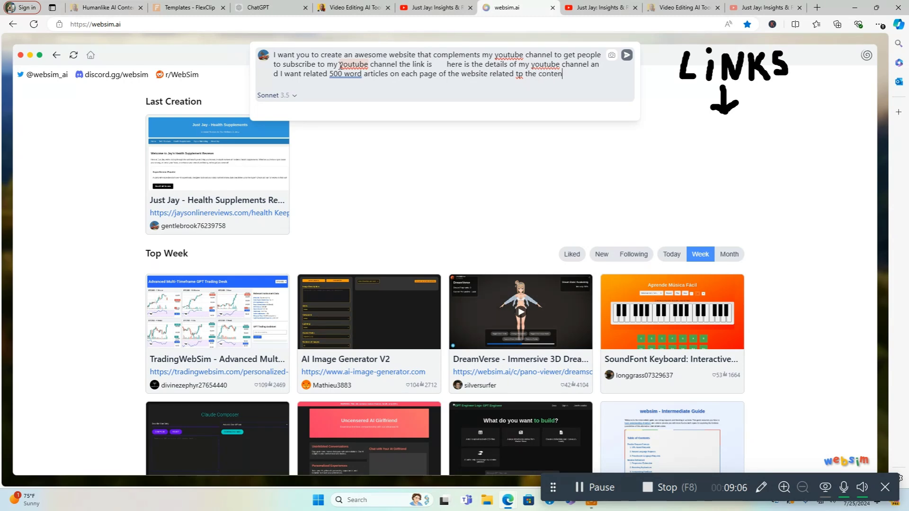
{"action": "type", "text": "t I talk about o"}
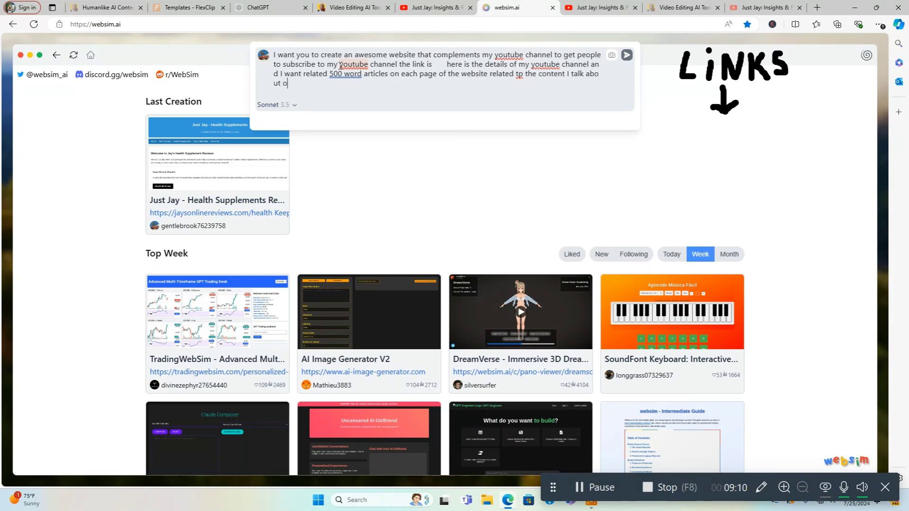
{"action": "type", "text": "in one way or another."}
Copy the YouTube channel's web address from the address bar
{"action": "left_click", "coordinate": [436, 8]}
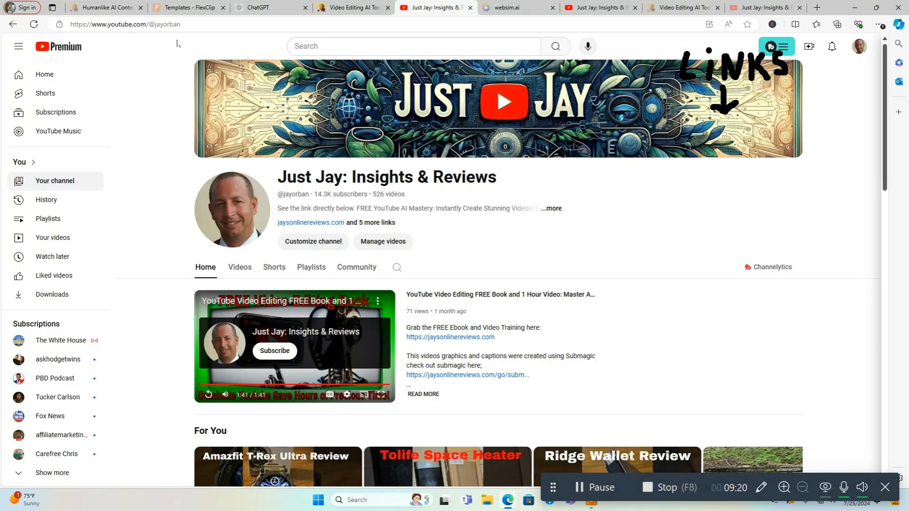
{"action": "left_click", "coordinate": [169, 24]}
{"action": "right_click", "coordinate": [169, 27]}
{"action": "left_click", "coordinate": [196, 115]}
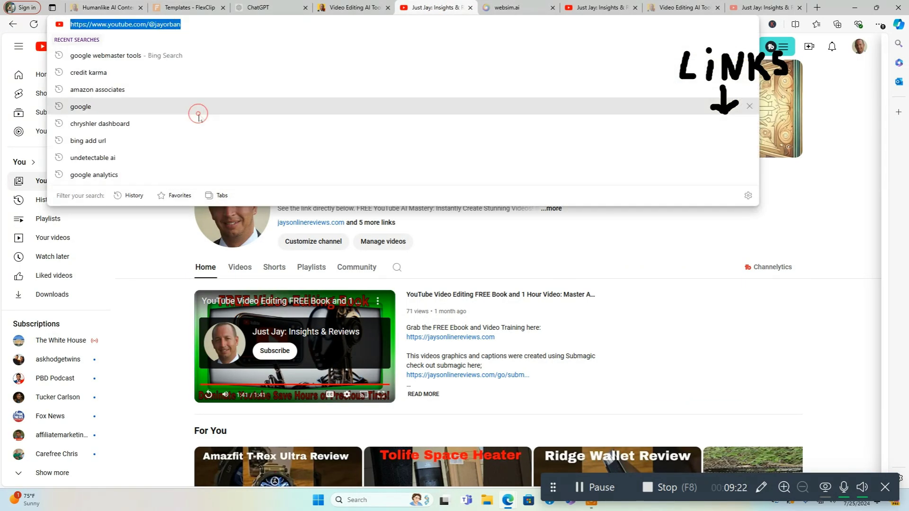
Paste the channel address after 'the link is', remove extra spaces, and submit the prompt
{"action": "left_click", "coordinate": [519, 9]}
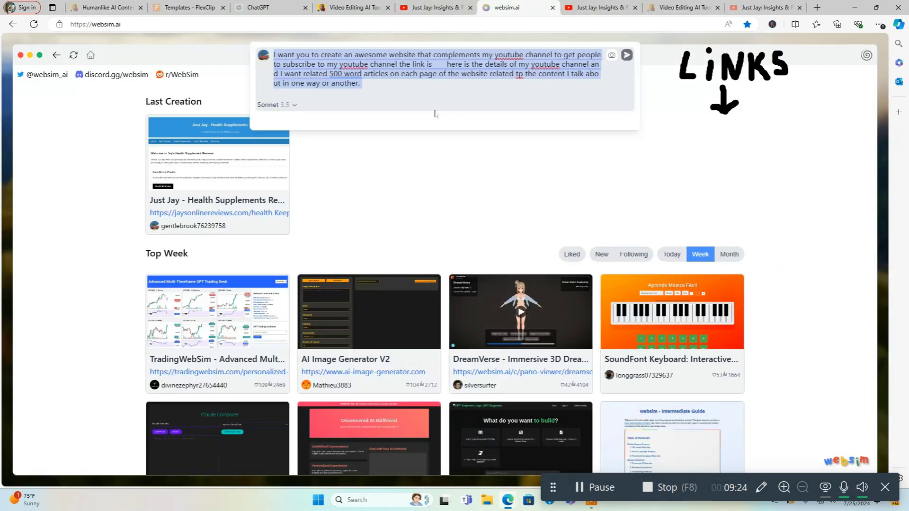
{"action": "left_click", "coordinate": [375, 80]}
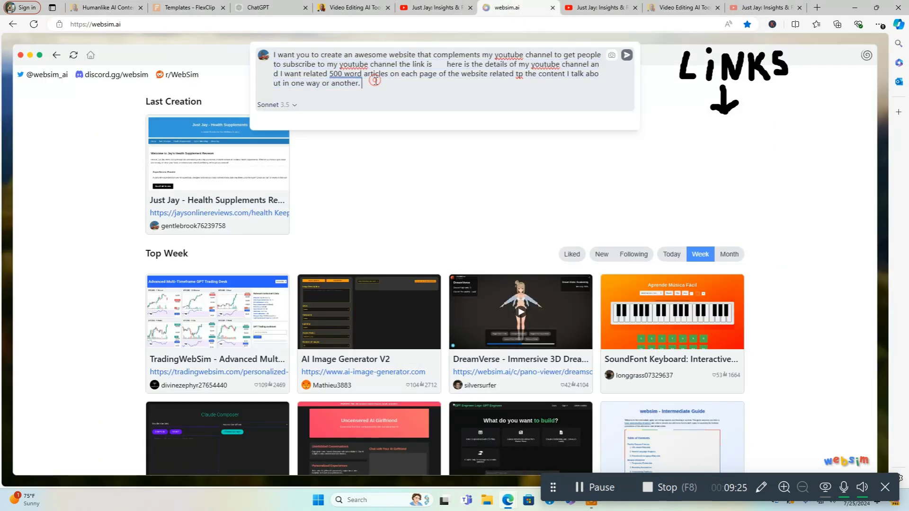
{"action": "right_click", "coordinate": [434, 65]}
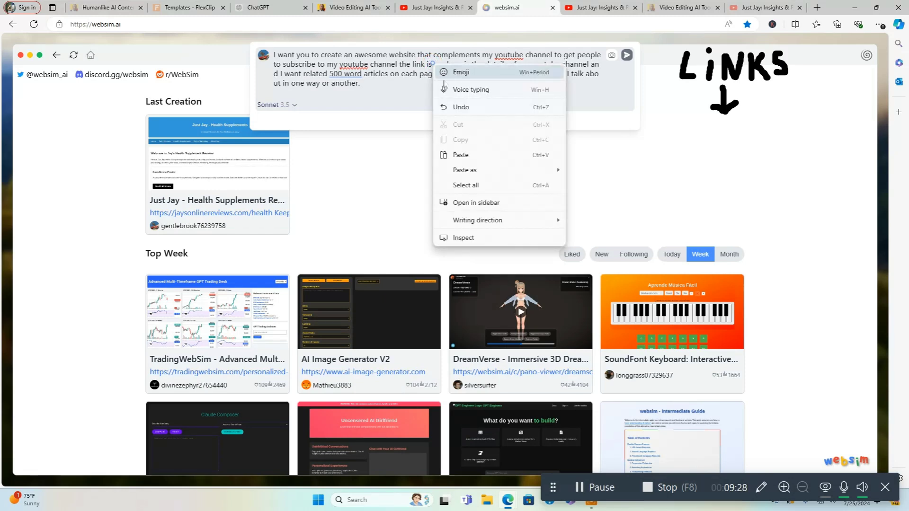
{"action": "left_click", "coordinate": [458, 160]}
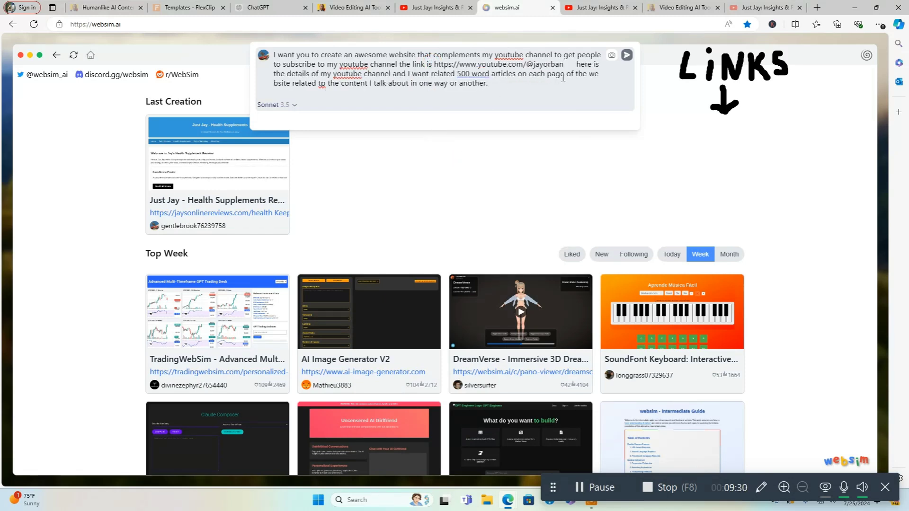
{"action": "key", "text": "Delete"}
{"action": "key", "text": "Delete"}
{"action": "key", "text": "Delete"}
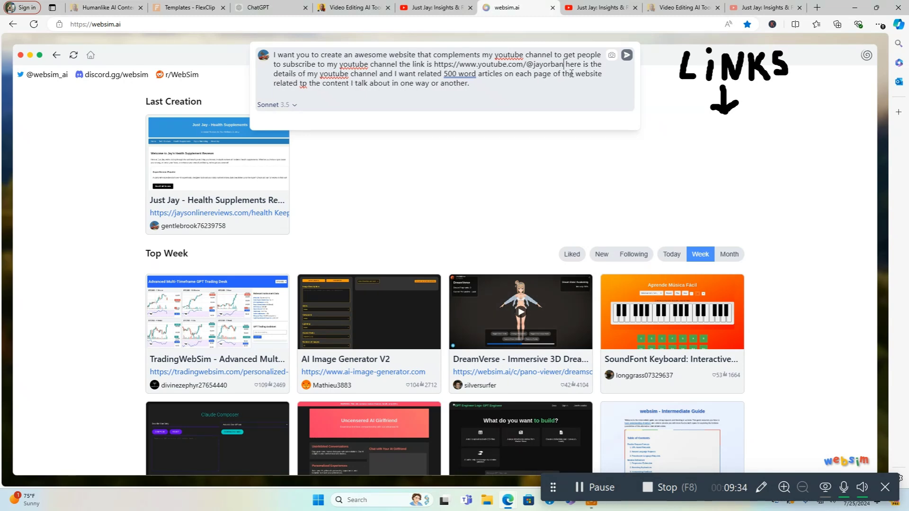
{"action": "key", "text": "Return"}
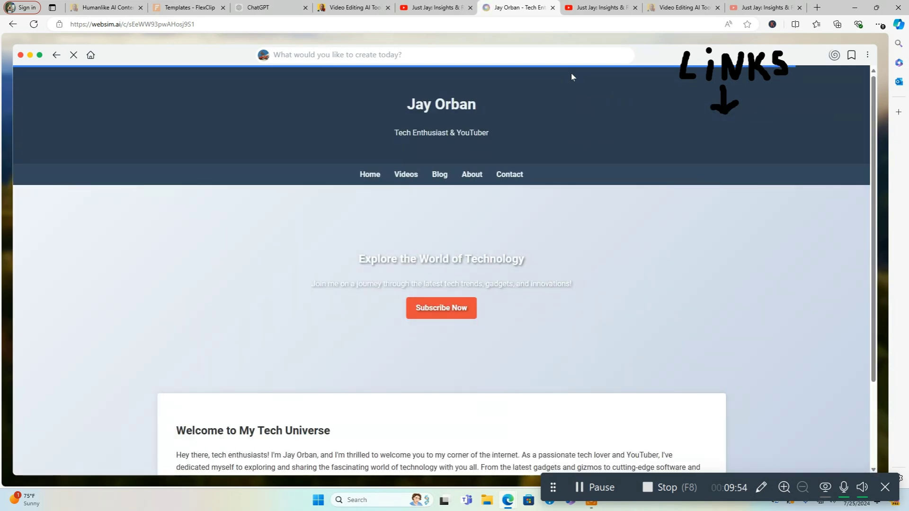
Scroll through the generated 'Welcome to My Tech Universe' homepage to review it
{"action": "scroll", "coordinate": [621, 287], "scroll_direction": "down", "scroll_amount": 3}
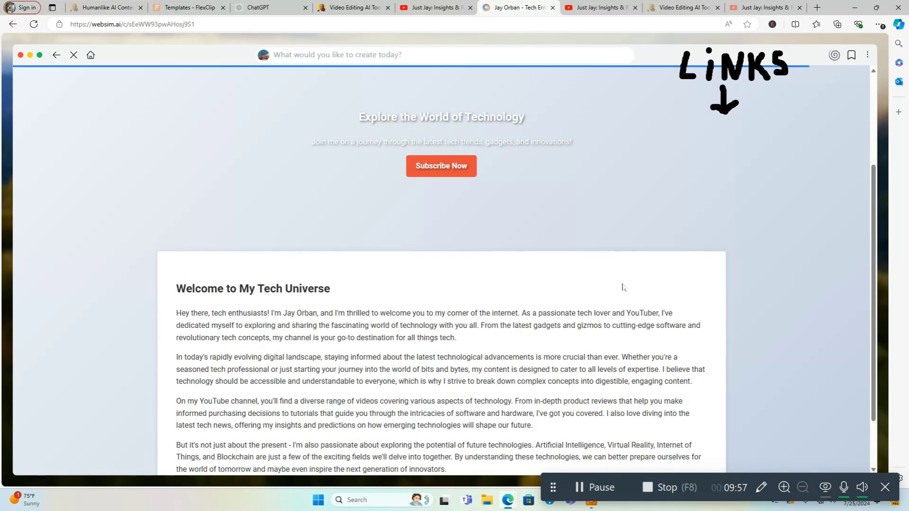
{"action": "scroll", "coordinate": [621, 286], "scroll_direction": "down", "scroll_amount": 2}
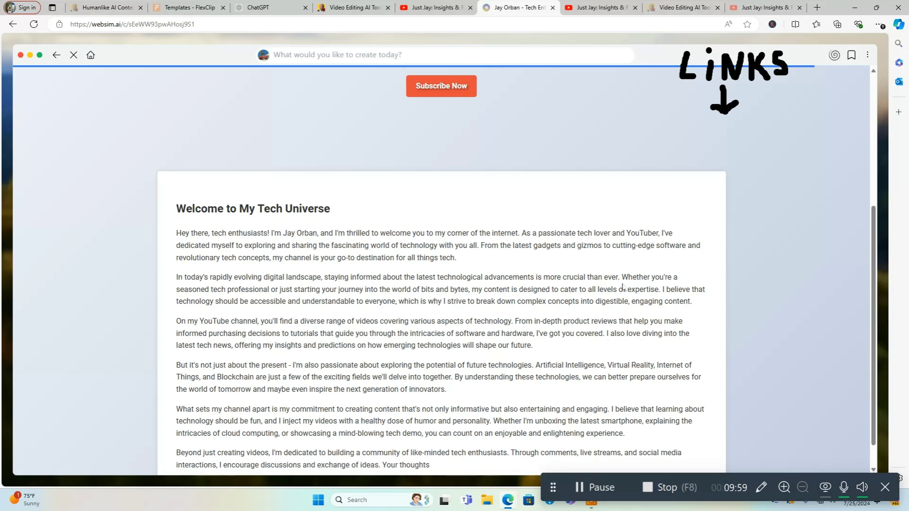
{"action": "scroll", "coordinate": [621, 286], "scroll_direction": "up", "scroll_amount": 5}
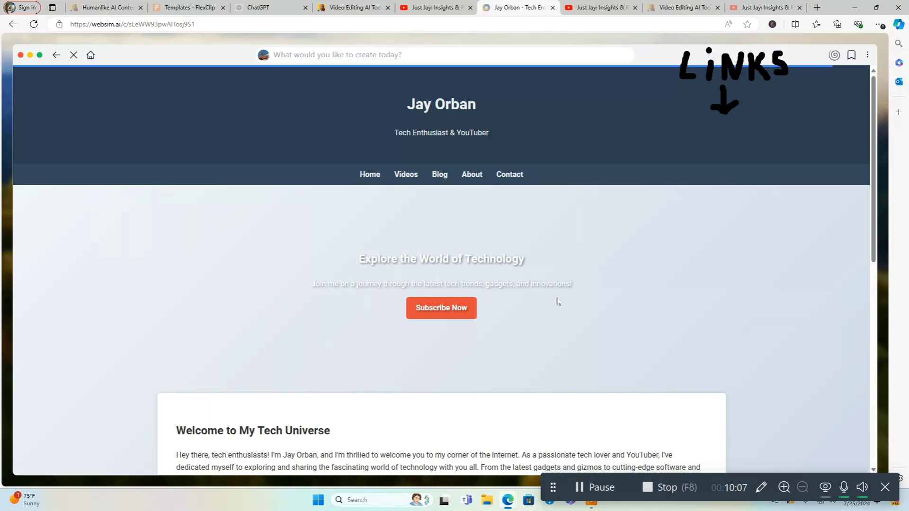
{"action": "scroll", "coordinate": [686, 273], "scroll_direction": "down", "scroll_amount": 10}
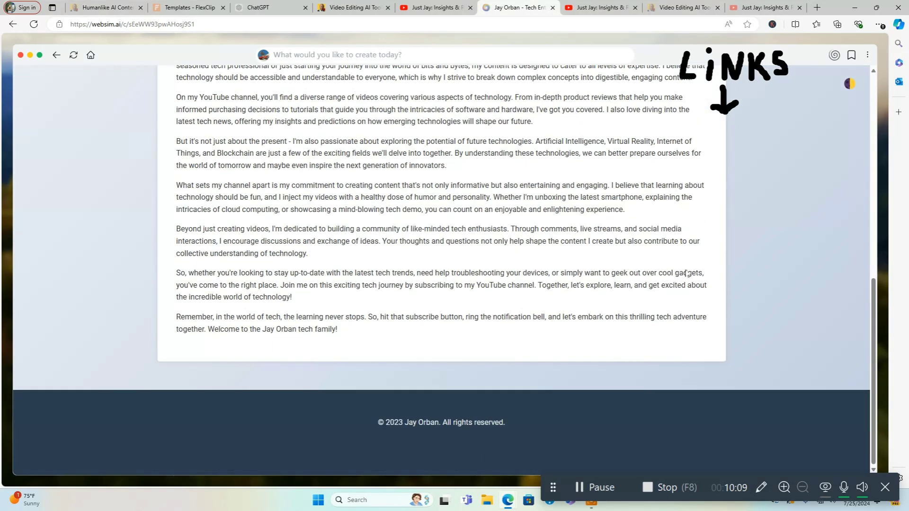
{"action": "scroll", "coordinate": [653, 288], "scroll_direction": "up", "scroll_amount": 4}
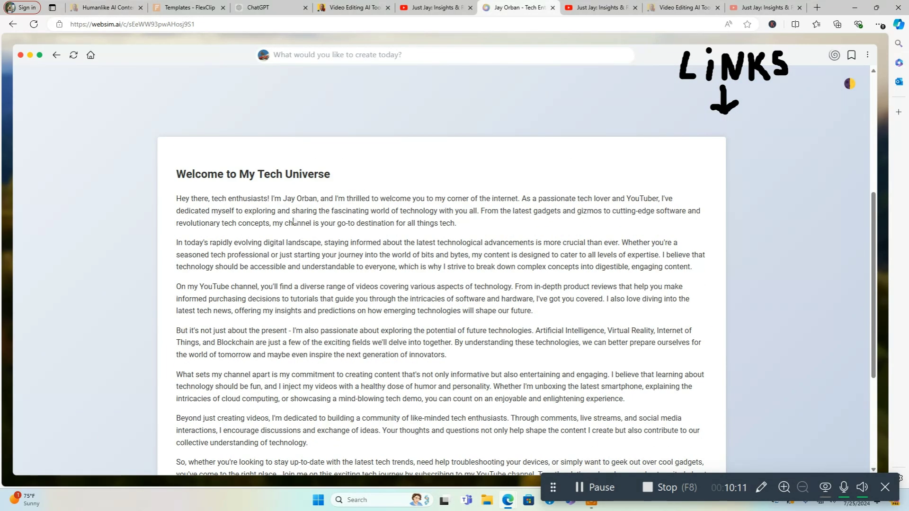
{"action": "scroll", "coordinate": [499, 285], "scroll_direction": "down", "scroll_amount": 4}
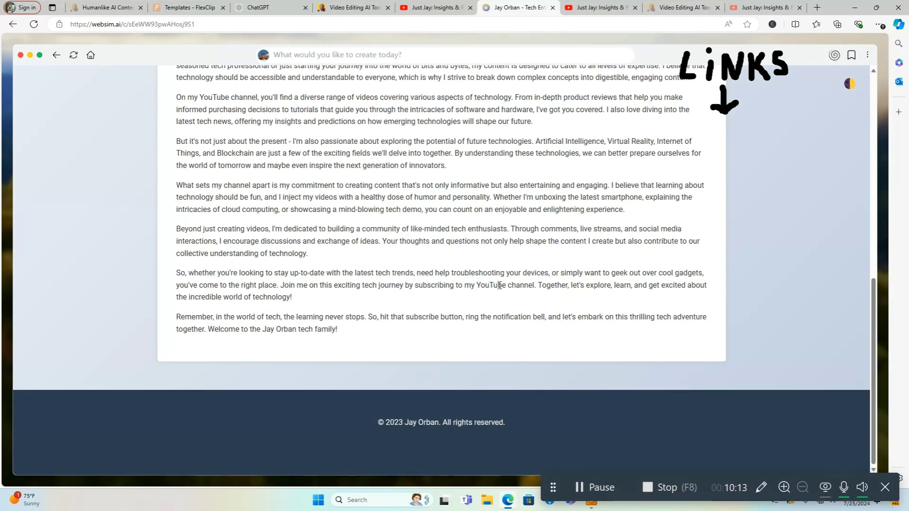
{"action": "scroll", "coordinate": [499, 285], "scroll_direction": "up", "scroll_amount": 10}
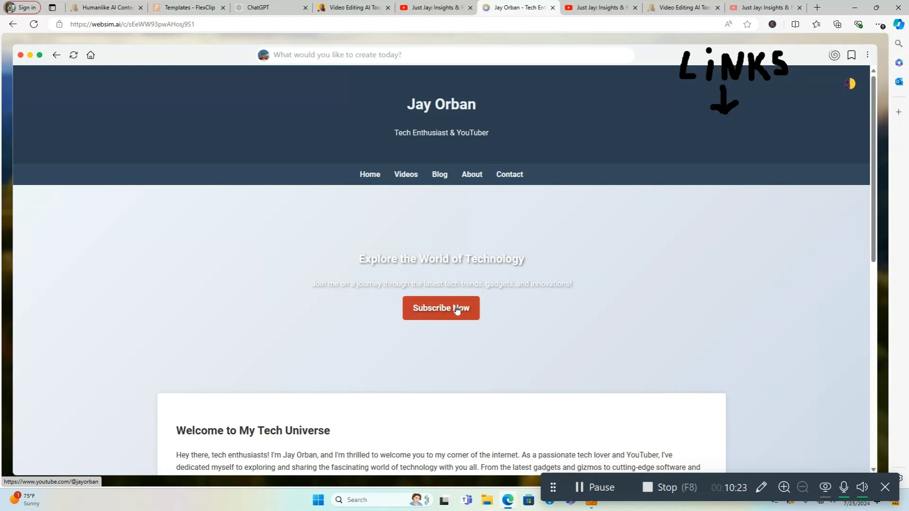
Open the Videos page and review its six Latest Videos cards, 'The Future of AI' through 'Building Your First PC'
{"action": "left_click", "coordinate": [412, 179]}
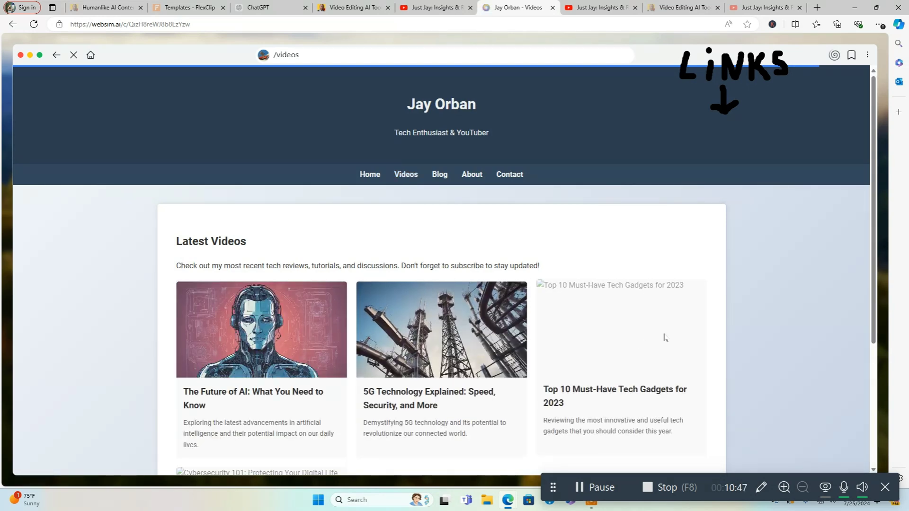
{"action": "scroll", "coordinate": [720, 333], "scroll_direction": "down", "scroll_amount": 3}
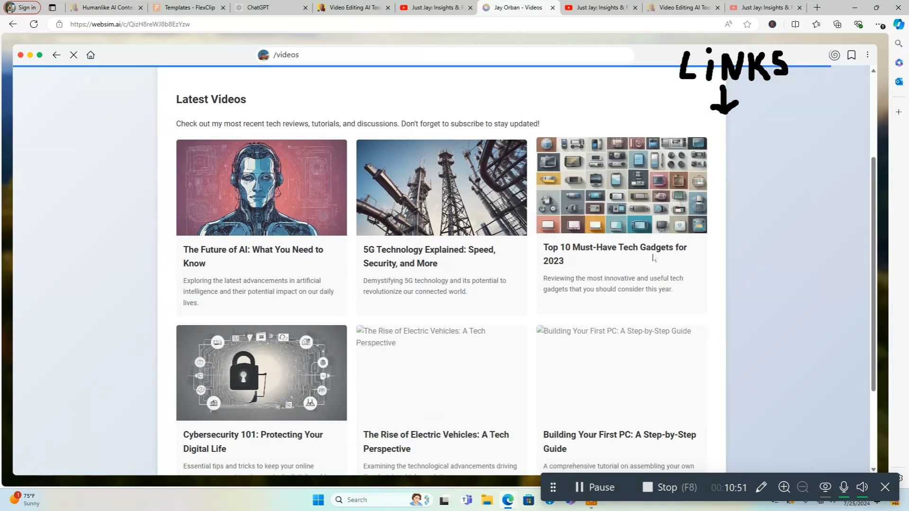
{"action": "scroll", "coordinate": [653, 258], "scroll_direction": "down", "scroll_amount": 3}
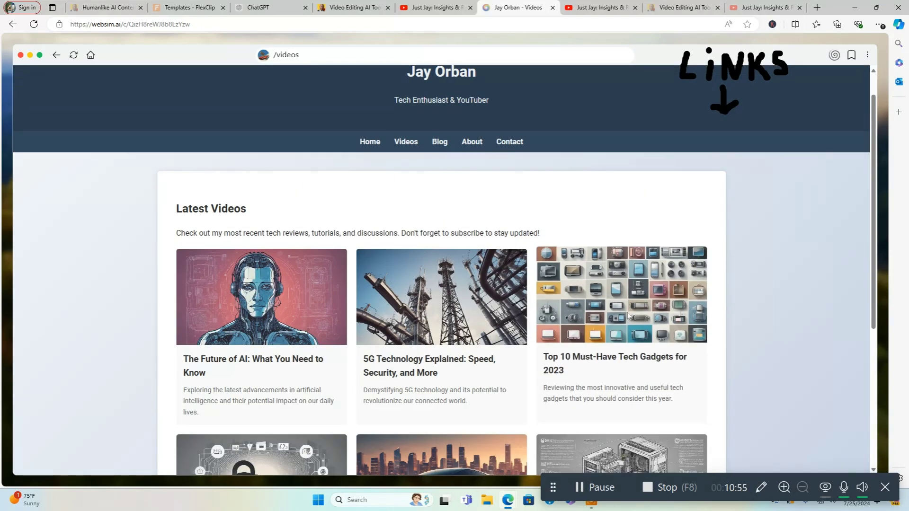
{"action": "scroll", "coordinate": [628, 316], "scroll_direction": "up", "scroll_amount": 1}
{"action": "scroll", "coordinate": [628, 316], "scroll_direction": "down", "scroll_amount": 5}
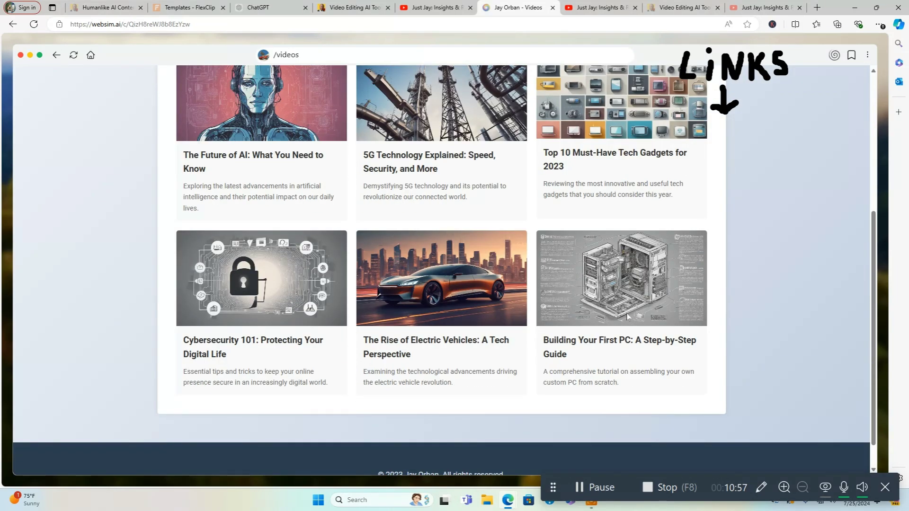
{"action": "scroll", "coordinate": [627, 318], "scroll_direction": "up", "scroll_amount": 3}
{"action": "scroll", "coordinate": [628, 318], "scroll_direction": "up", "scroll_amount": 3}
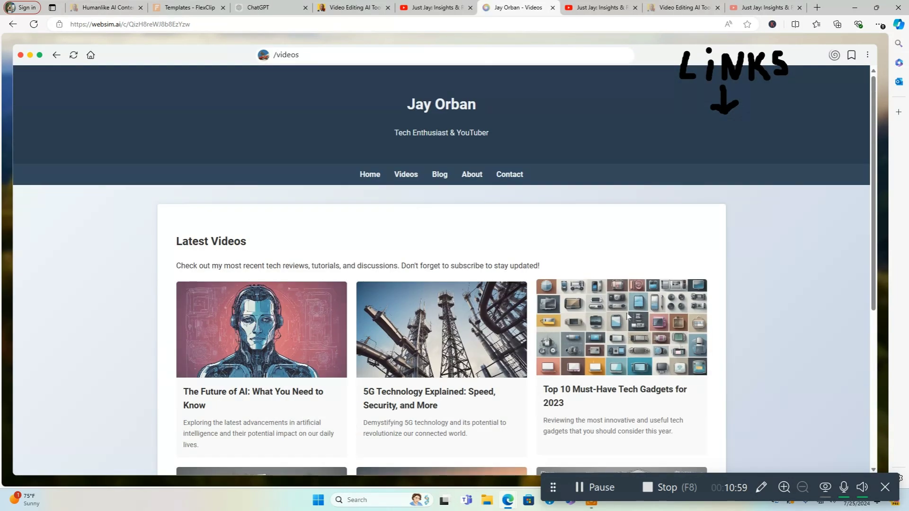
Ask WebSim to use the actual YouTube channel links for the videos and add twenty videos to the page
{"action": "left_click", "coordinate": [324, 54]}
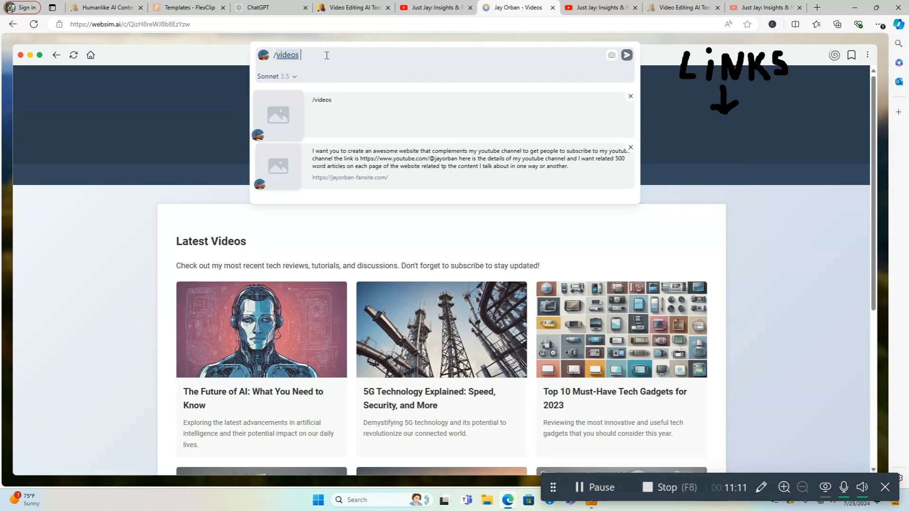
{"action": "type", "text": "looks good but put the a"}
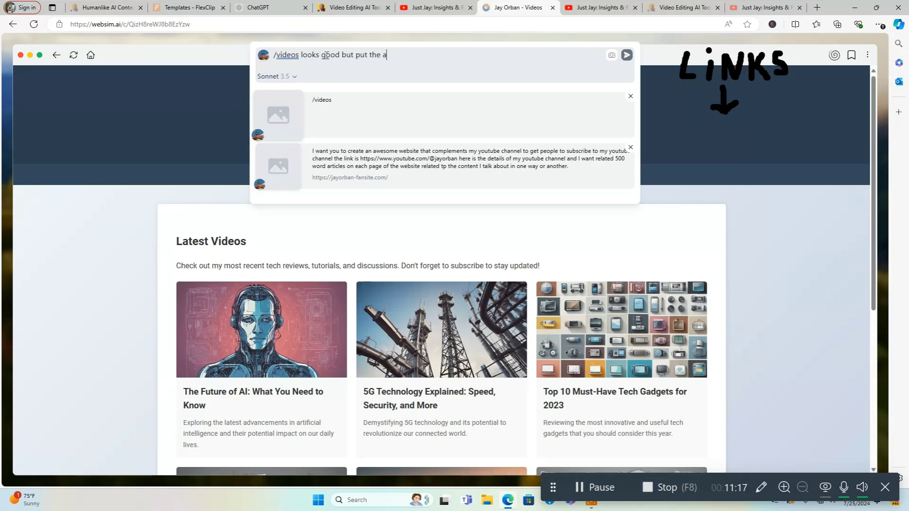
{"action": "type", "text": "ctual youtube links"}
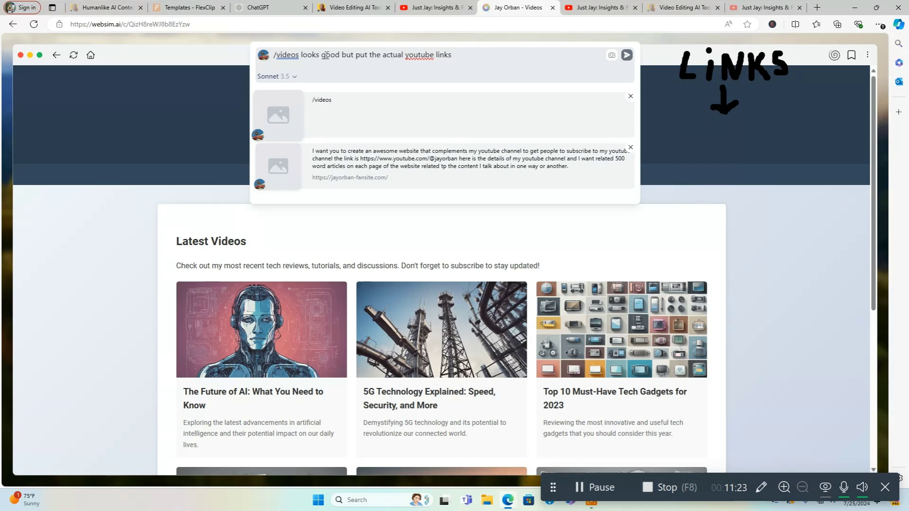
{"action": "type", "text": " for the videos they are as follows"}
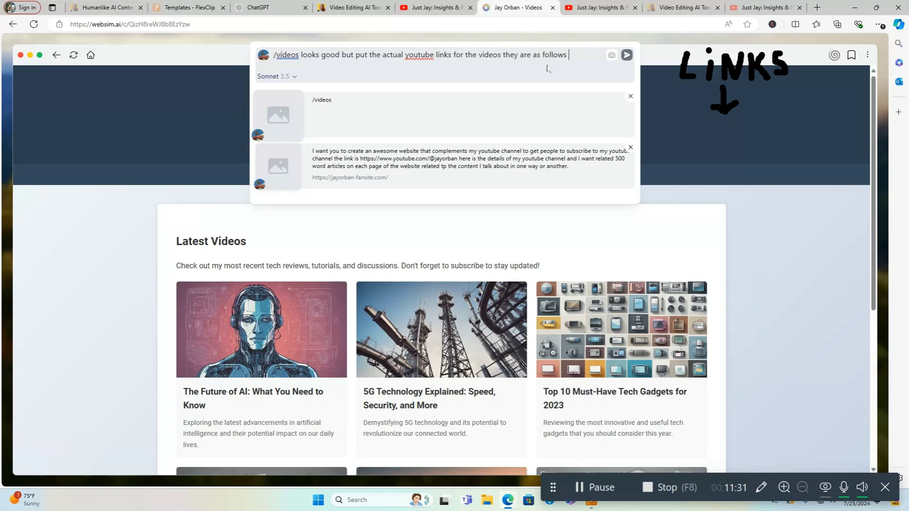
{"action": "right_click", "coordinate": [578, 56]}
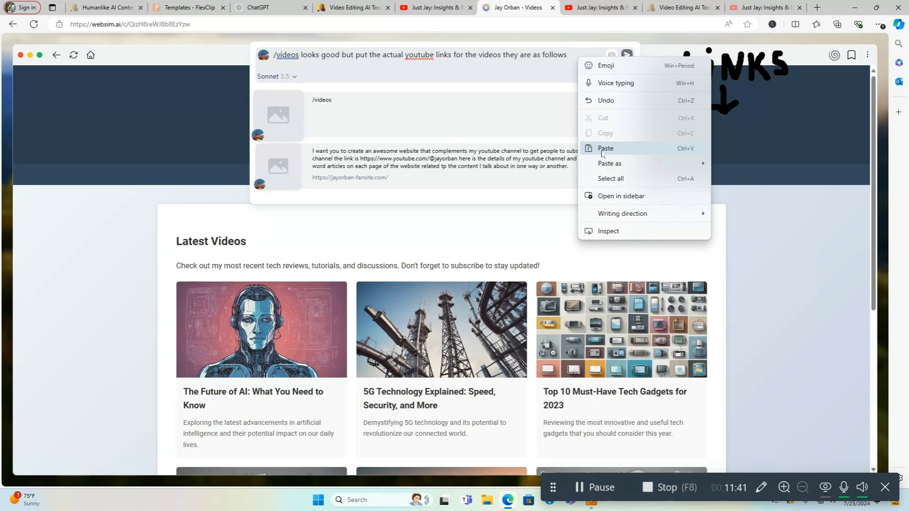
{"action": "left_click", "coordinate": [602, 149]}
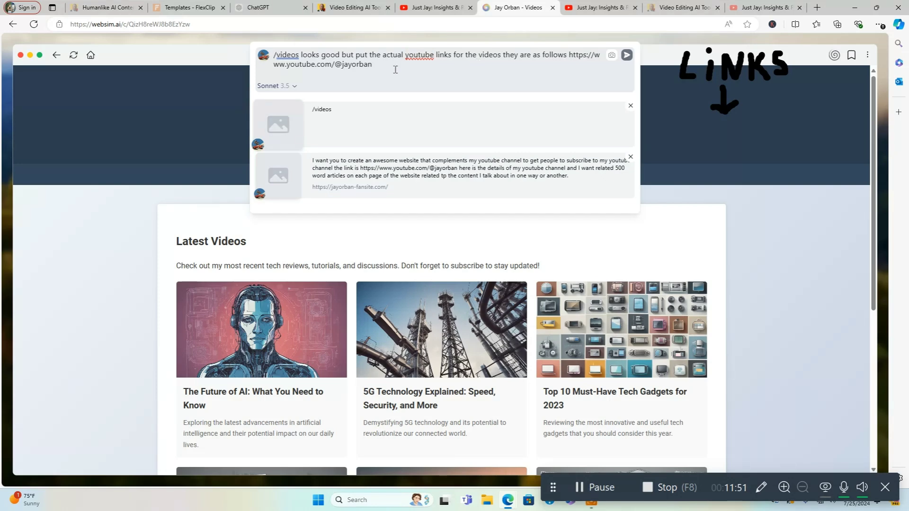
{"action": "type", "text": "n"}
{"action": "key", "text": "BackSpace"}
{"action": "type", "text": "add twent"}
{"action": "type", "text": "y vp"}
{"action": "key", "text": "BackSpace"}
{"action": "type", "text": "ideos on the page."}
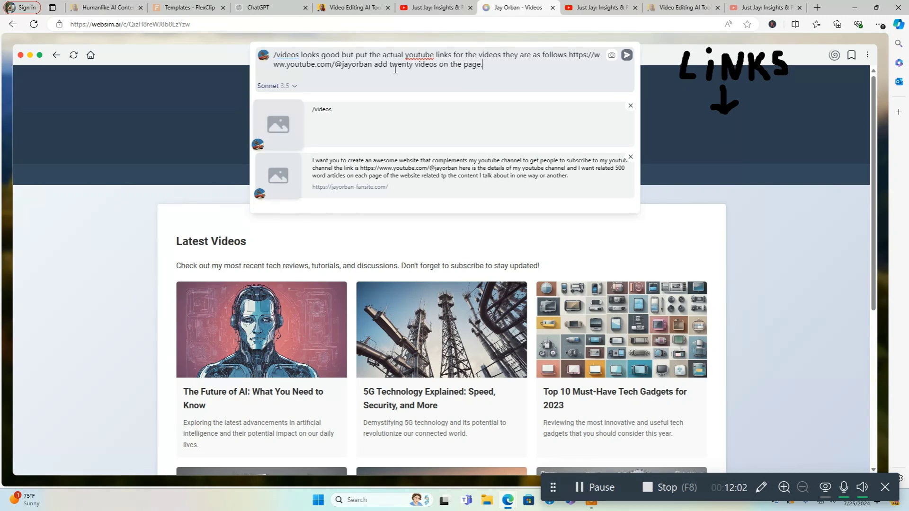
{"action": "key", "text": "Return"}
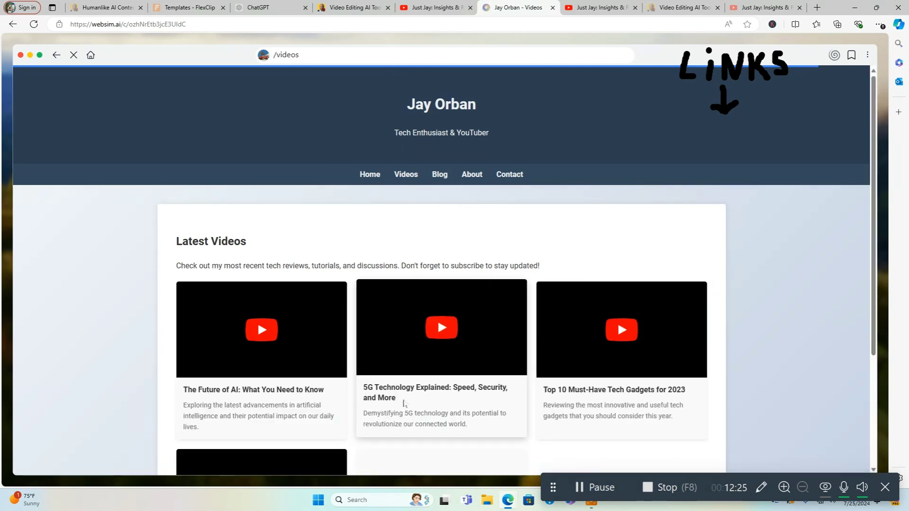
Test the 5G Technology video embed, review the video grid, and reload the /videos/ page
{"action": "left_click", "coordinate": [435, 333]}
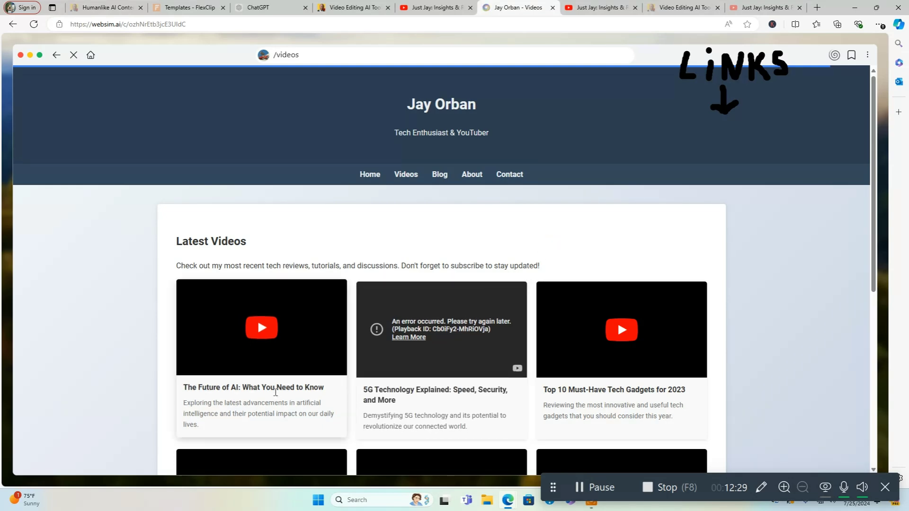
{"action": "scroll", "coordinate": [426, 331], "scroll_direction": "down", "scroll_amount": 6}
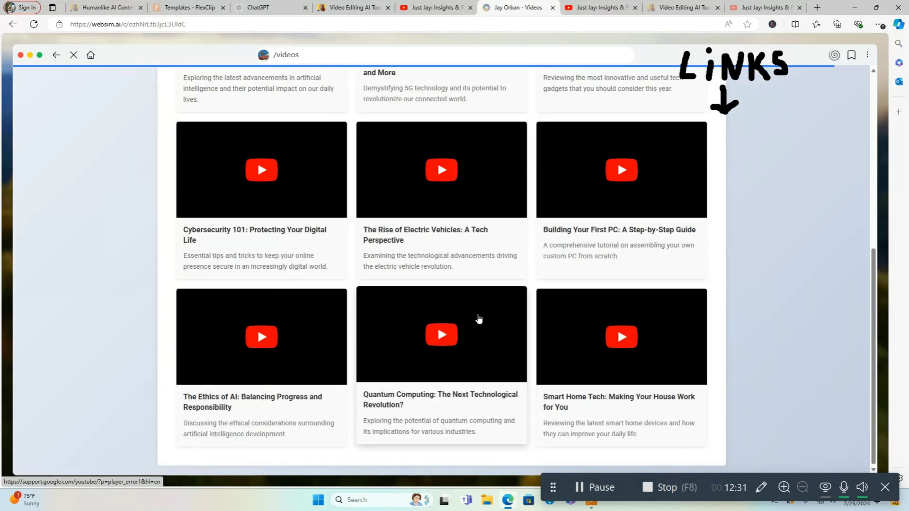
{"action": "scroll", "coordinate": [478, 319], "scroll_direction": "down", "scroll_amount": 3}
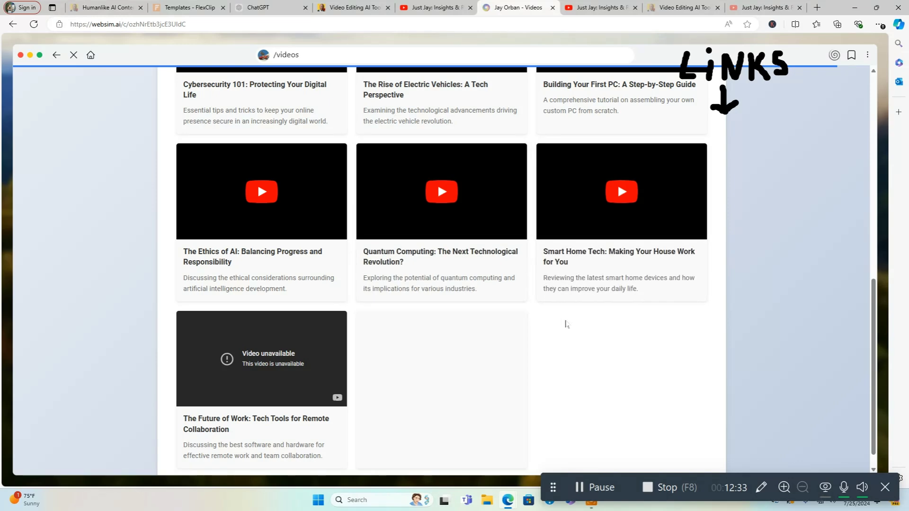
{"action": "scroll", "coordinate": [565, 324], "scroll_direction": "up", "scroll_amount": 5}
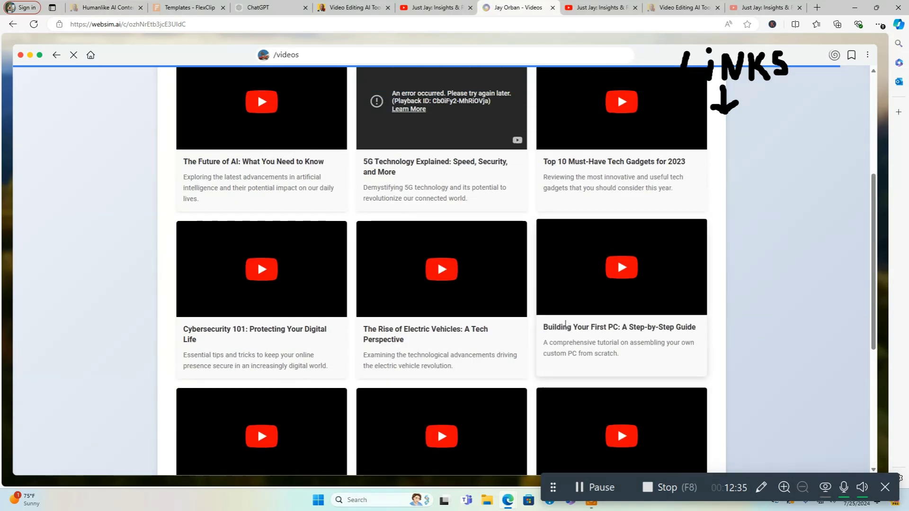
{"action": "scroll", "coordinate": [565, 324], "scroll_direction": "up", "scroll_amount": 5}
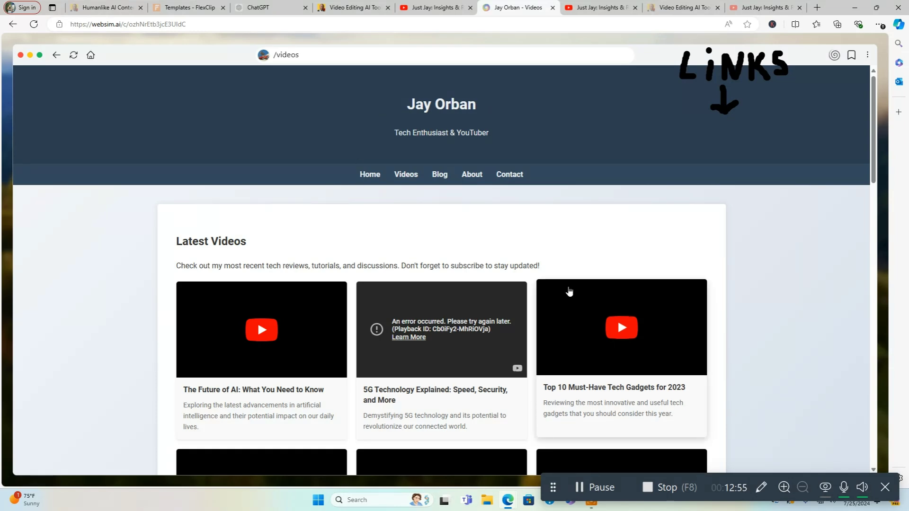
{"action": "left_click", "coordinate": [370, 177]}
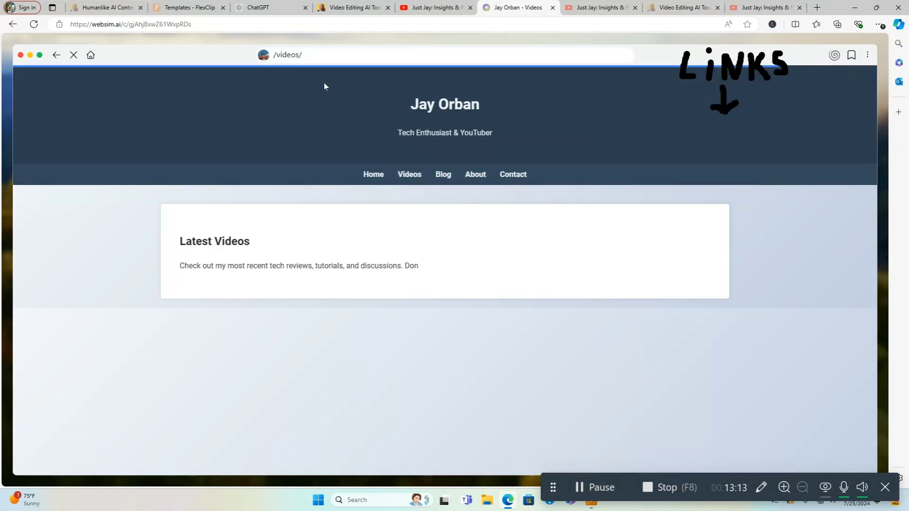
Request a 1k-word subscribe article linking jaysonlinereviews.com, plus an orange header with white text
{"action": "left_click", "coordinate": [324, 54]}
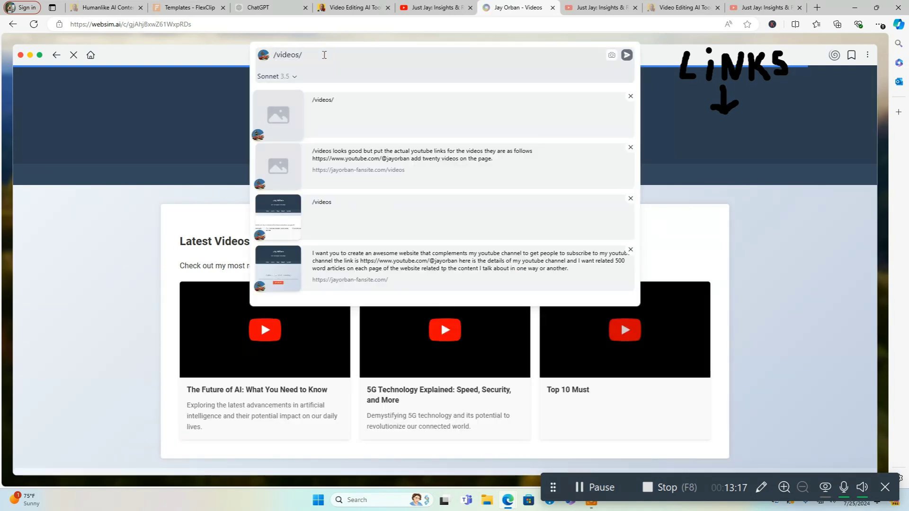
{"action": "type", "text": "a"}
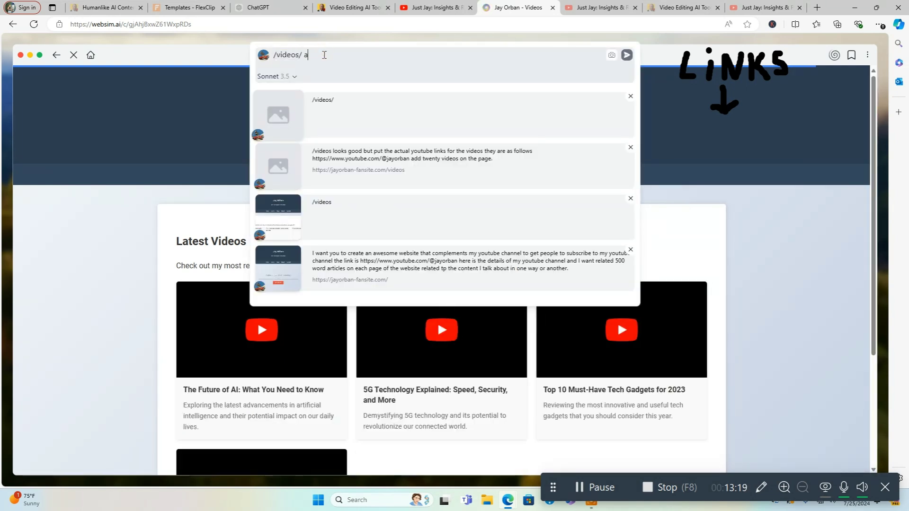
{"action": "type", "text": "t the end"}
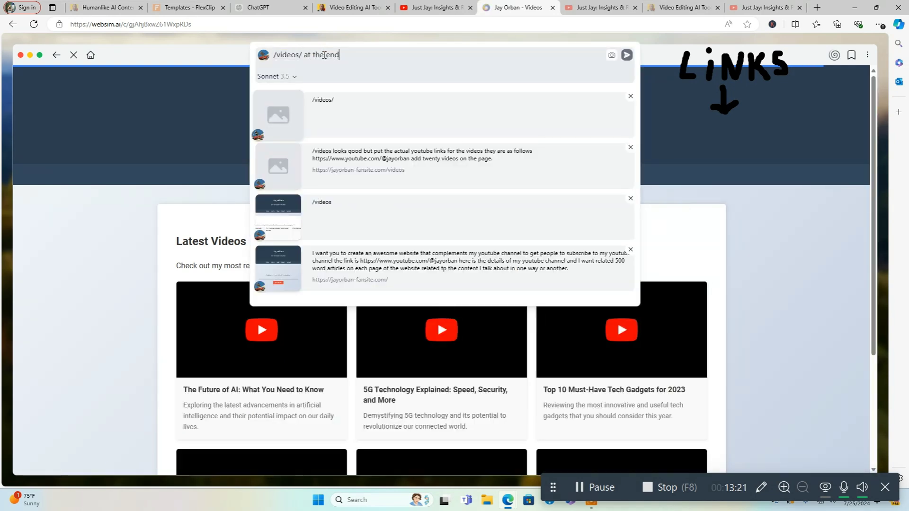
{"action": "type", "text": " of the "}
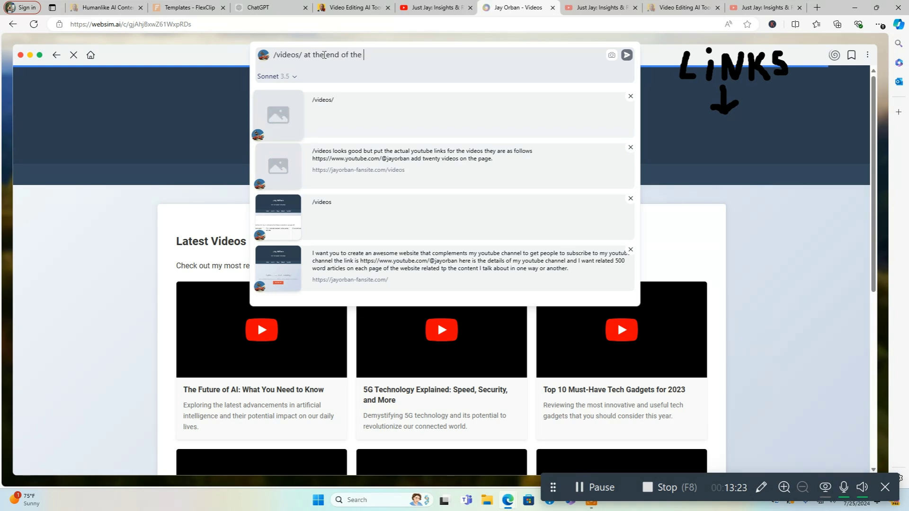
{"action": "type", "text": "page create a 1k "}
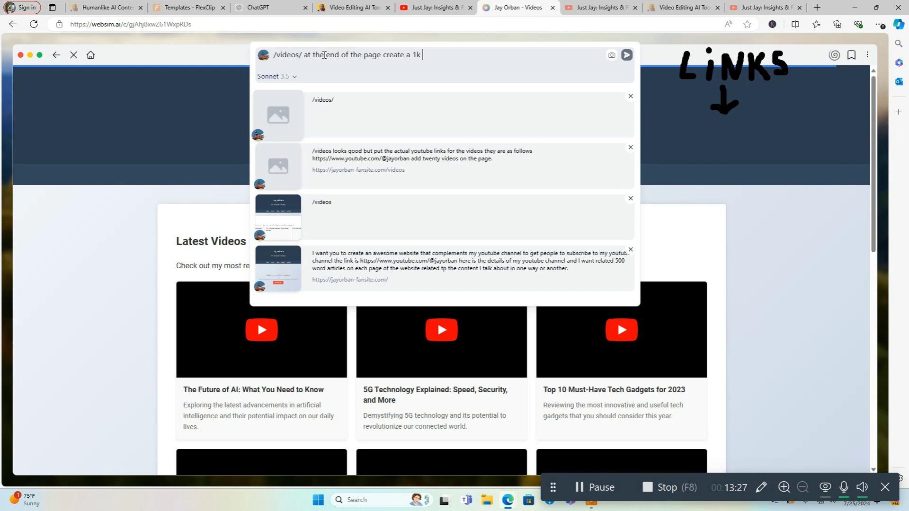
{"action": "type", "text": "word article on why "}
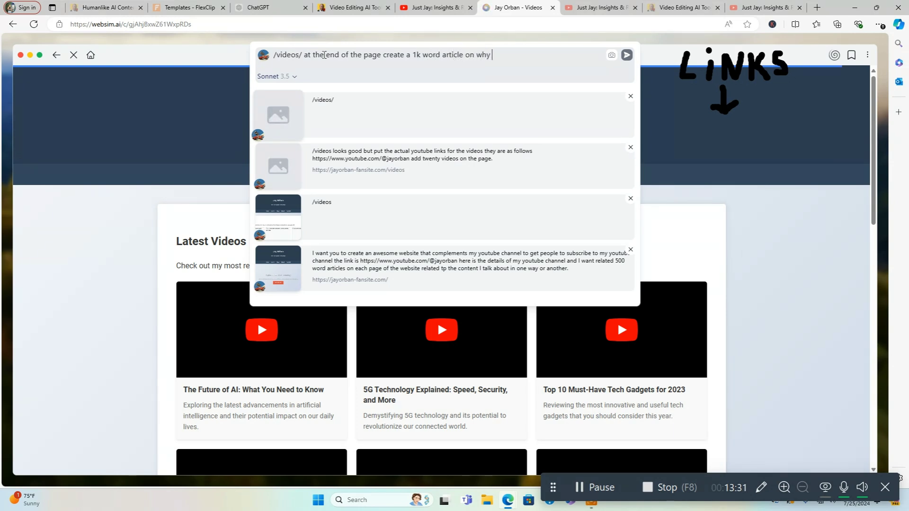
{"action": "type", "text": "people should subsc"}
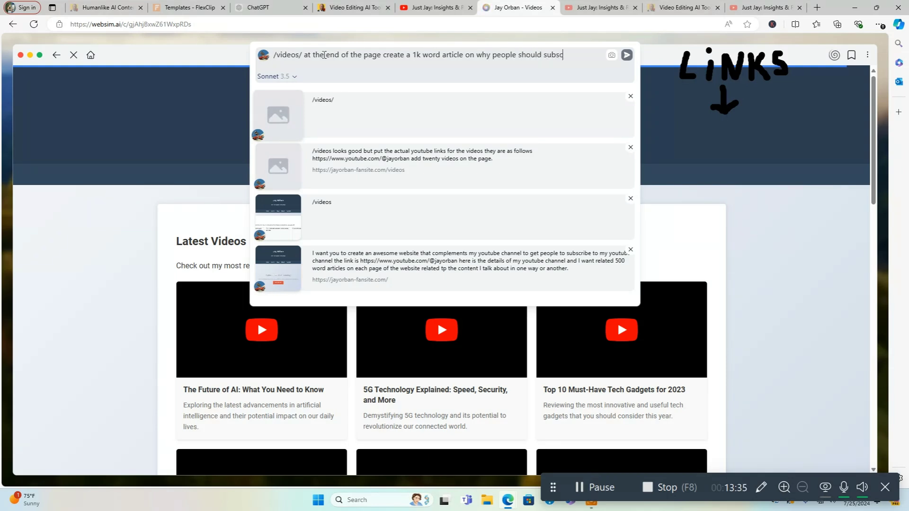
{"action": "type", "text": "ribe to my youtube channe"}
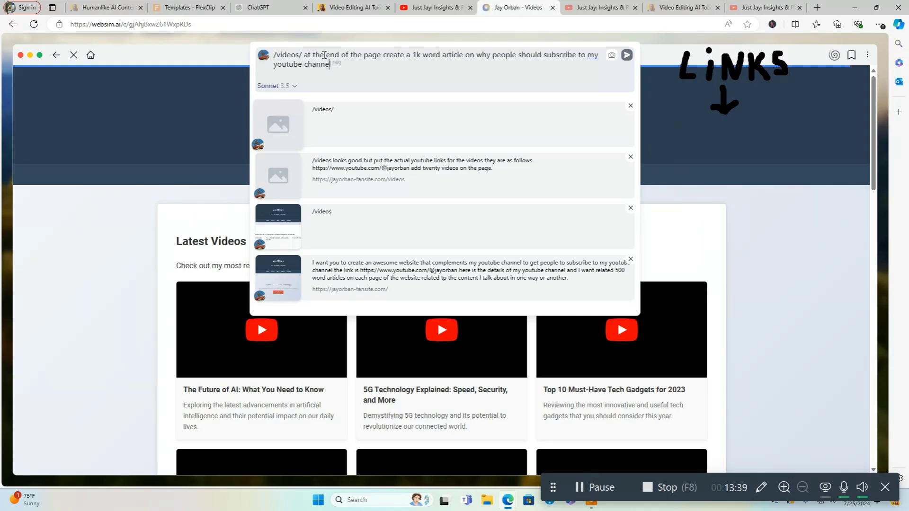
{"action": "type", "text": "l and have my latest "}
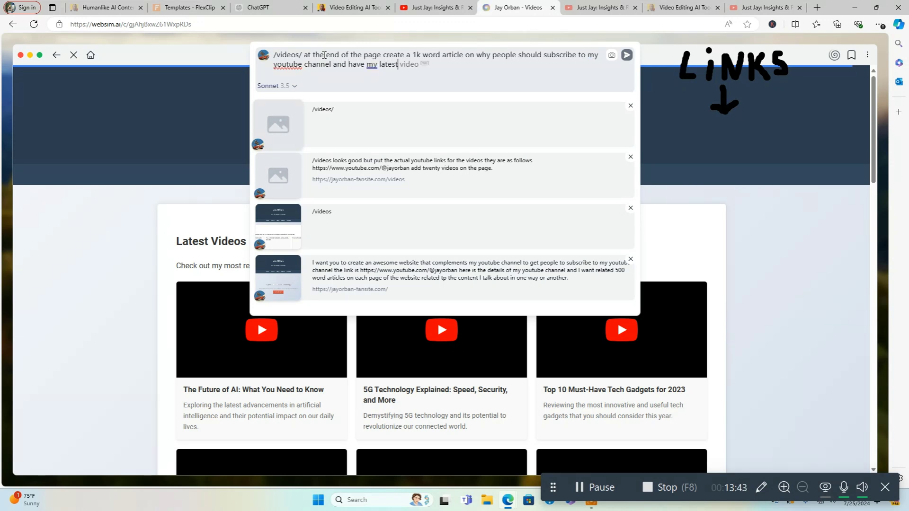
{"action": "type", "text": "videos a"}
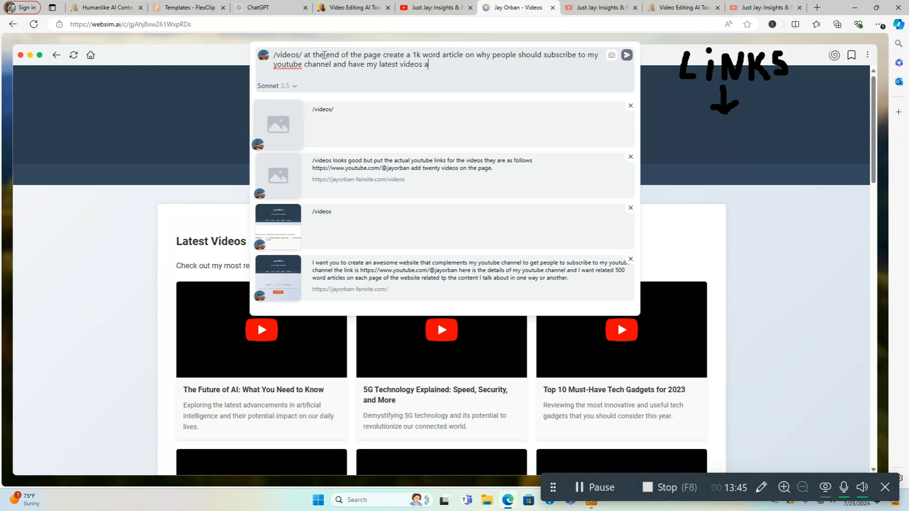
{"action": "type", "text": "nd most popular videos the link are ht"}
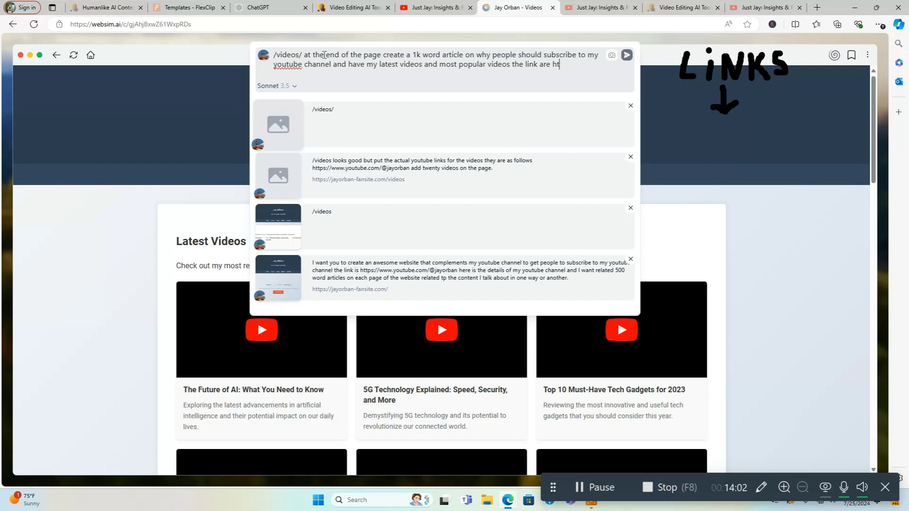
{"action": "key", "text": "ctrl+v"}
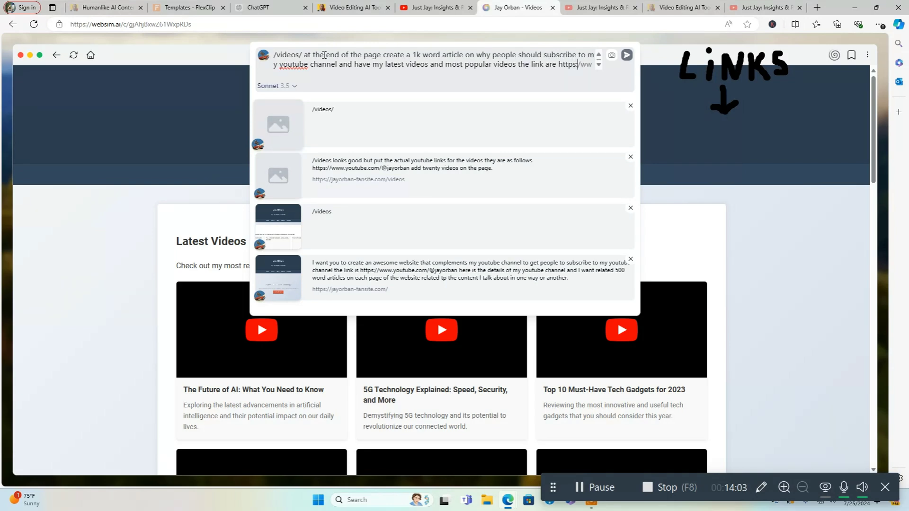
{"action": "type", "text": "://jays"}
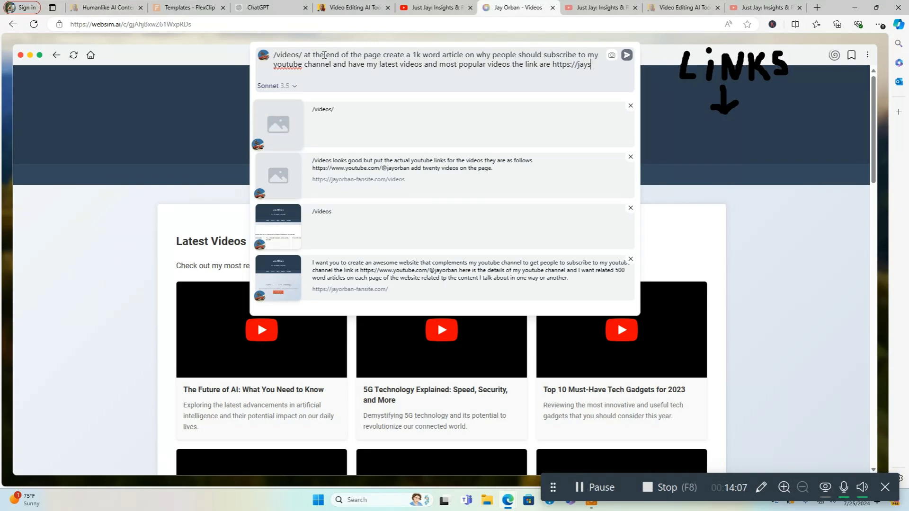
{"action": "type", "text": "onlinerevi"}
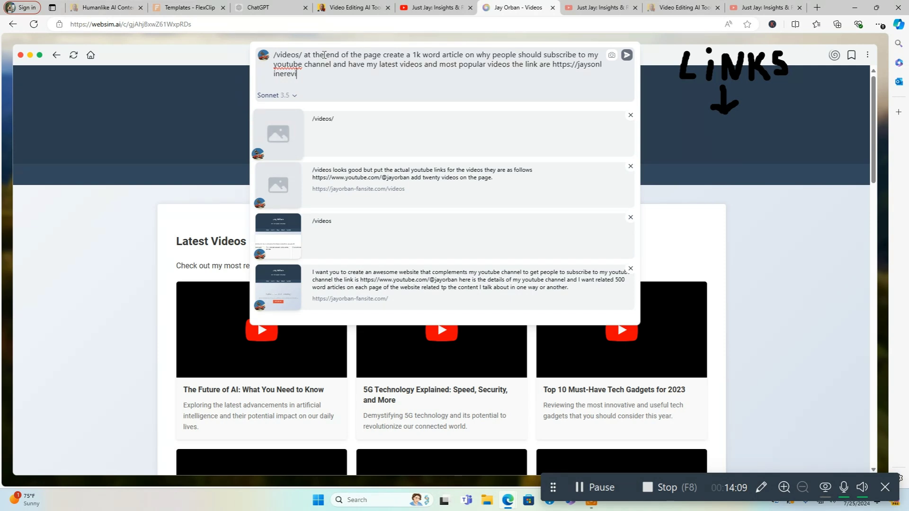
{"action": "type", "text": "ews.com I also want the heade"}
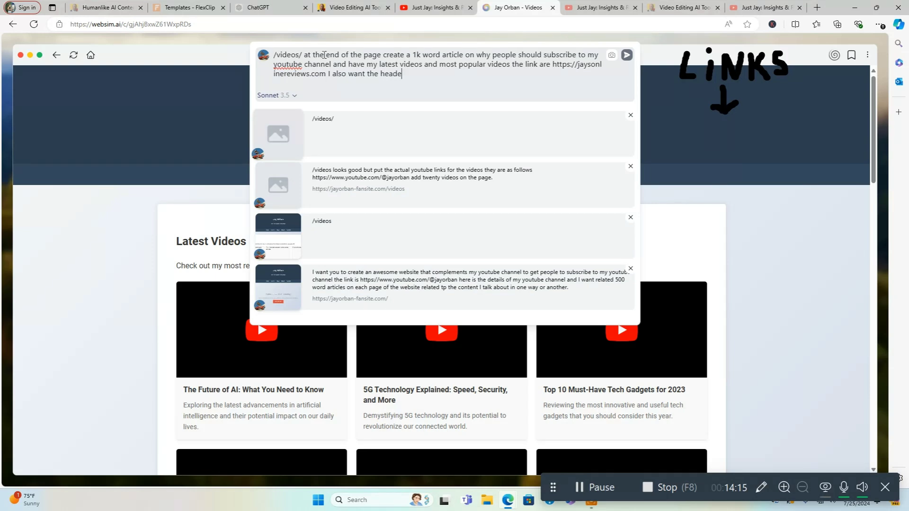
{"action": "type", "text": "r to stand out more"}
{"action": "type", "text": "so make "}
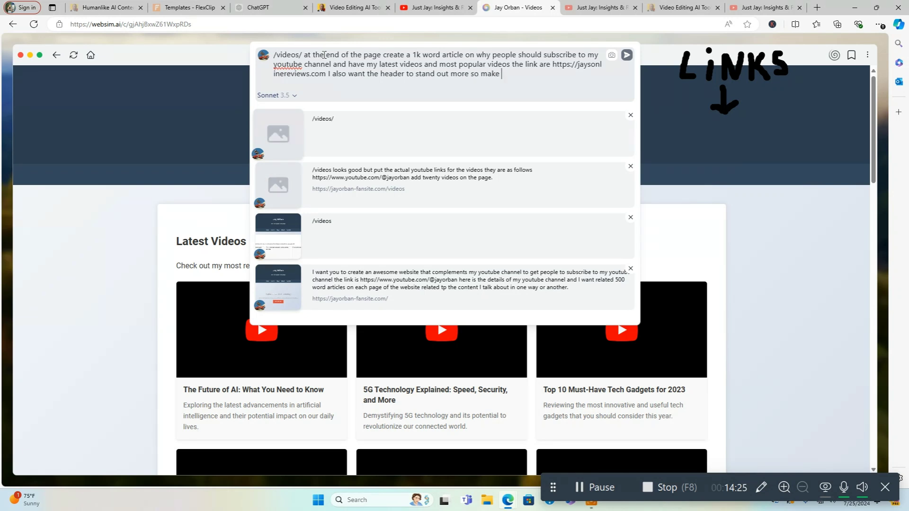
{"action": "type", "text": "the background orand"}
{"action": "key", "text": "BackSpace"}
{"action": "type", "text": "ge wit"}
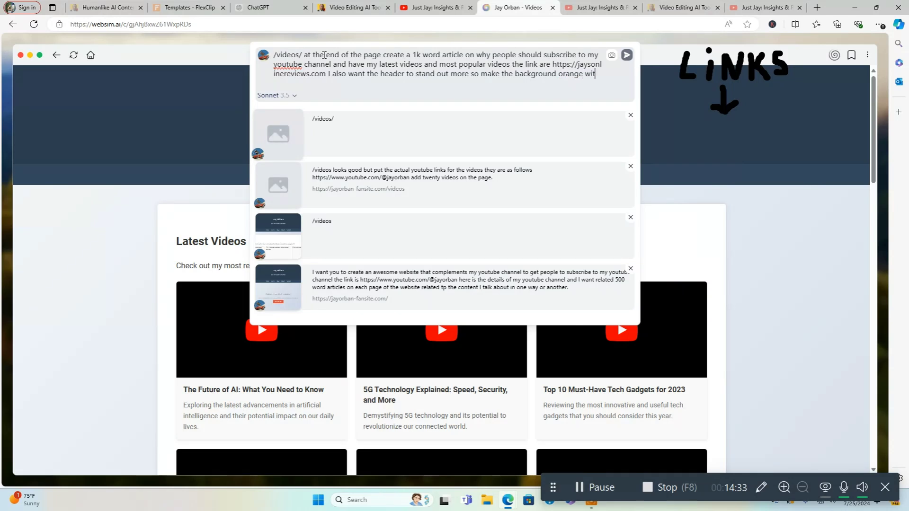
{"action": "type", "text": "h white text"}
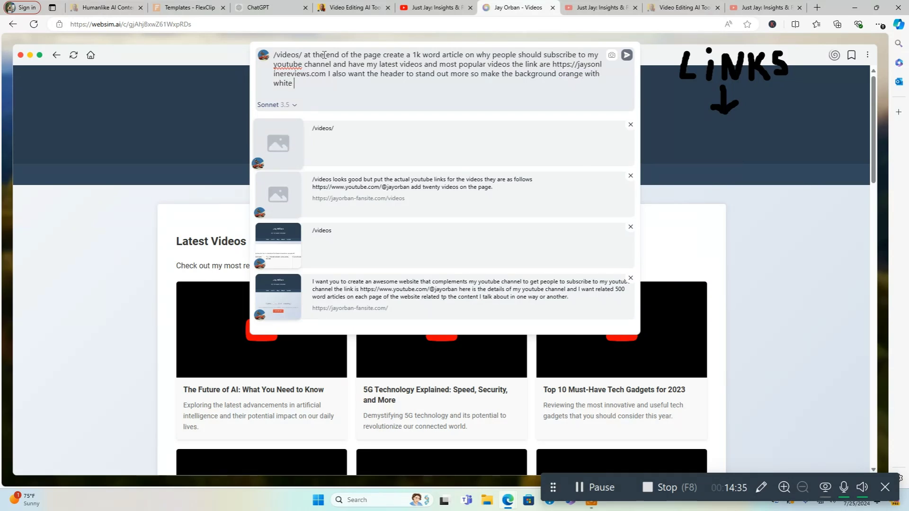
{"action": "type", "text": "."}
{"action": "key", "text": "Return"}
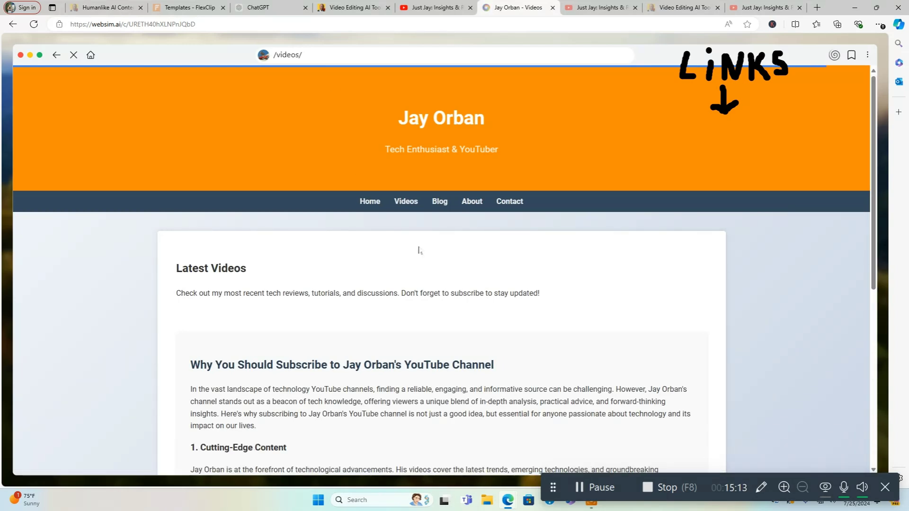
Review the finished /videos/ page's subscribe article, Latest and Most Popular video lists, and copyright footer
{"action": "scroll", "coordinate": [677, 327], "scroll_direction": "down", "scroll_amount": 1}
{"action": "scroll", "coordinate": [677, 327], "scroll_direction": "down", "scroll_amount": 3}
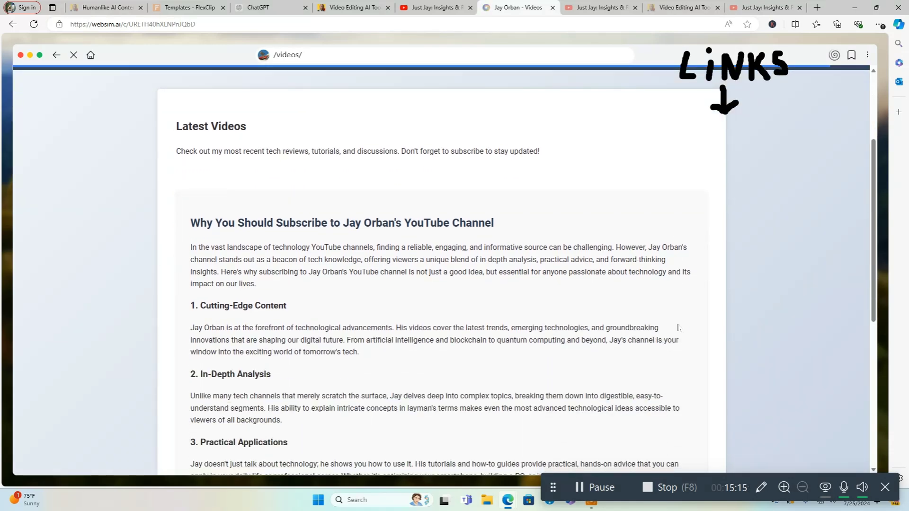
{"action": "scroll", "coordinate": [677, 327], "scroll_direction": "down", "scroll_amount": 6}
{"action": "scroll", "coordinate": [677, 328], "scroll_direction": "down", "scroll_amount": 2}
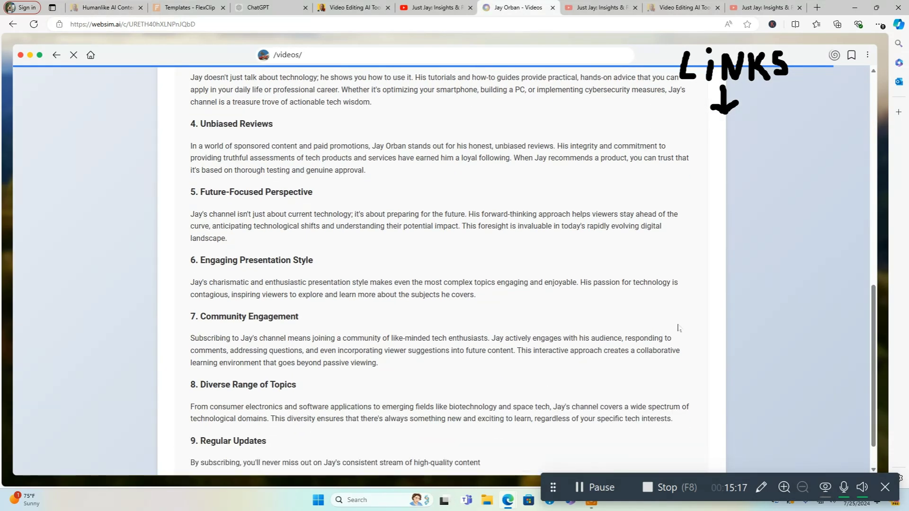
{"action": "scroll", "coordinate": [677, 327], "scroll_direction": "down", "scroll_amount": 2}
{"action": "scroll", "coordinate": [677, 327], "scroll_direction": "down", "scroll_amount": 5}
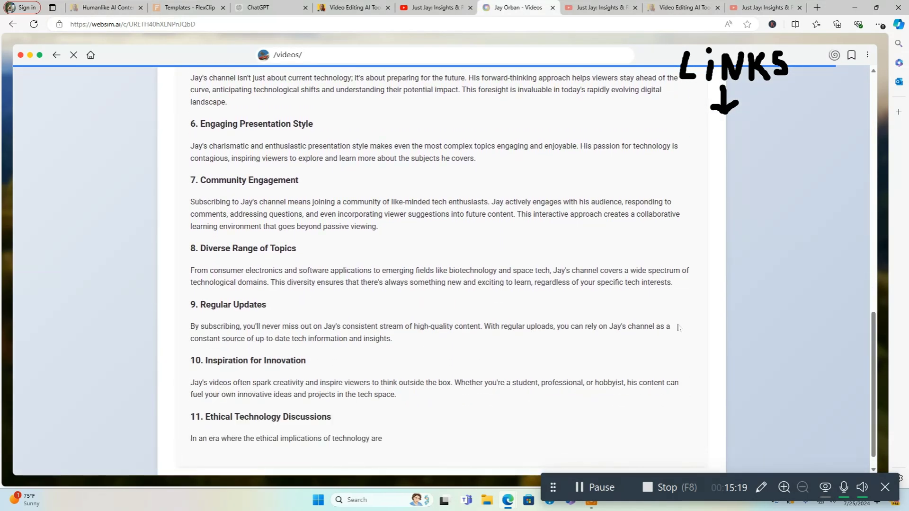
{"action": "scroll", "coordinate": [678, 327], "scroll_direction": "down", "scroll_amount": 2}
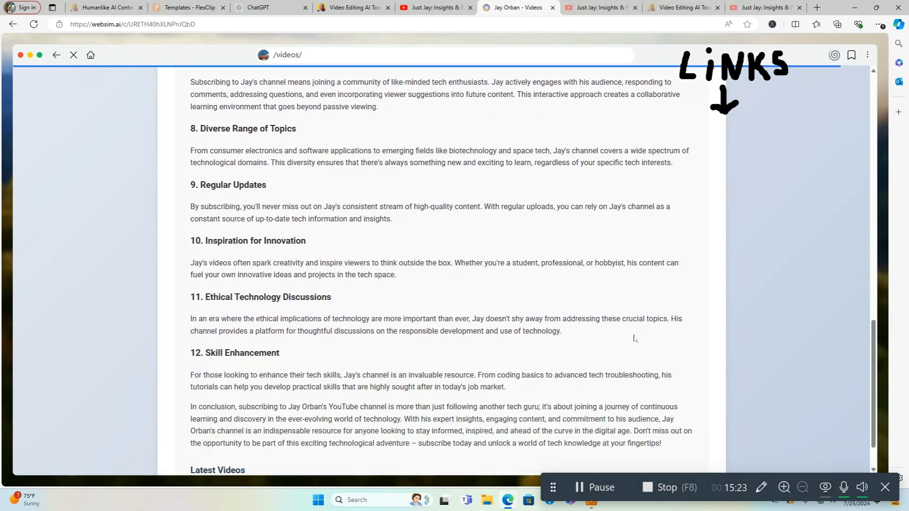
{"action": "scroll", "coordinate": [632, 340], "scroll_direction": "up", "scroll_amount": 20}
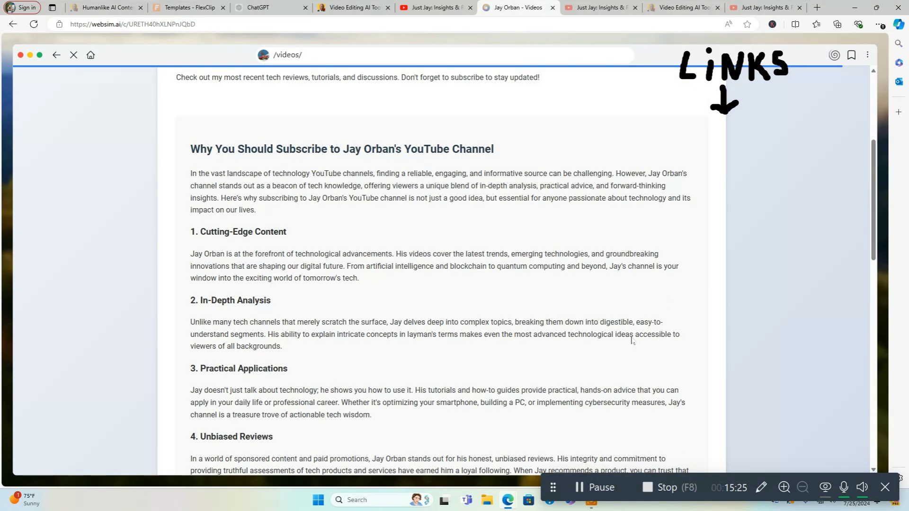
{"action": "scroll", "coordinate": [632, 341], "scroll_direction": "down", "scroll_amount": 5}
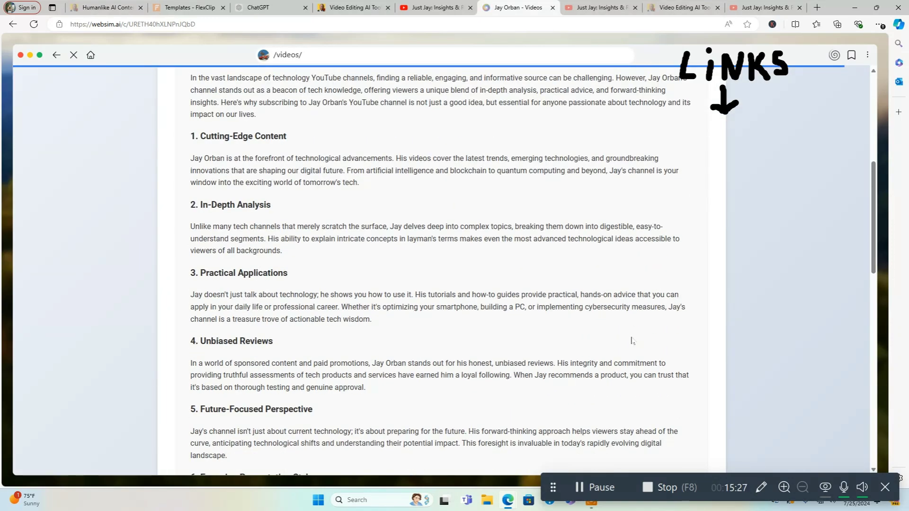
{"action": "scroll", "coordinate": [632, 341], "scroll_direction": "down", "scroll_amount": 15}
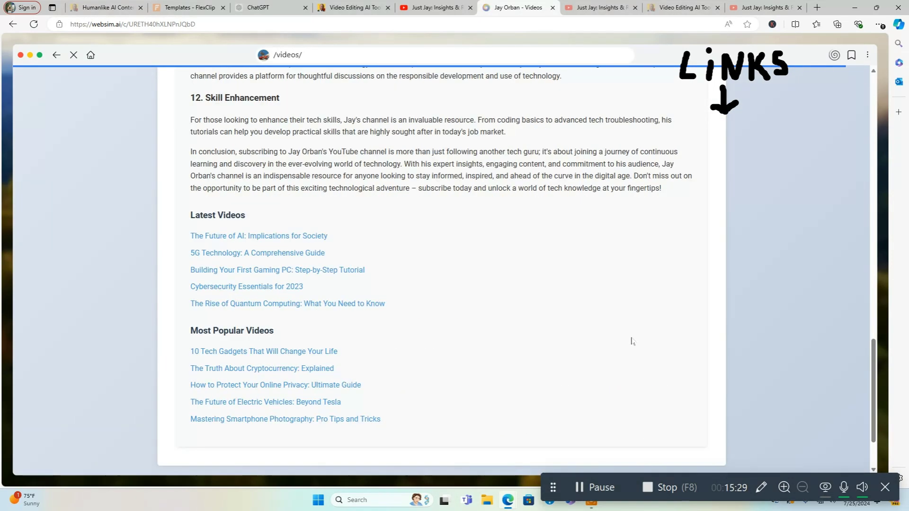
{"action": "scroll", "coordinate": [632, 341], "scroll_direction": "down", "scroll_amount": 3}
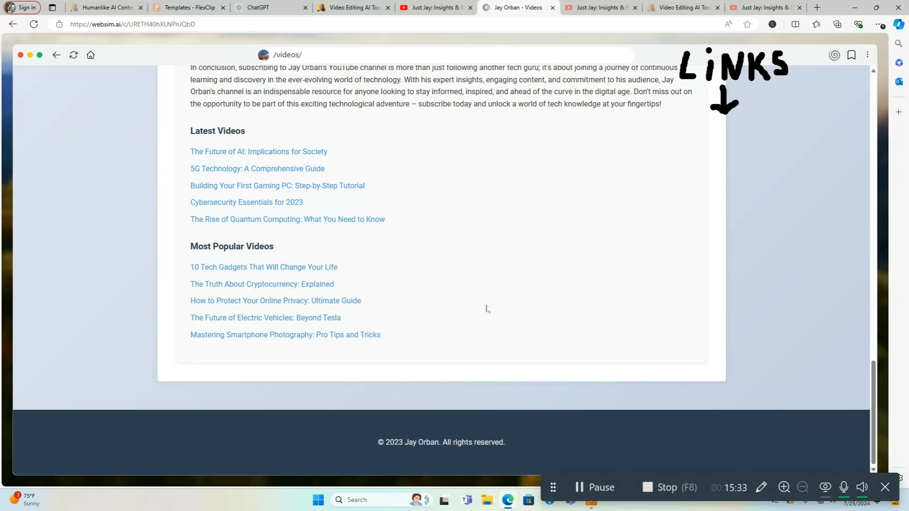
{"action": "scroll", "coordinate": [487, 308], "scroll_direction": "up", "scroll_amount": 4}
{"action": "scroll", "coordinate": [487, 308], "scroll_direction": "down", "scroll_amount": 4}
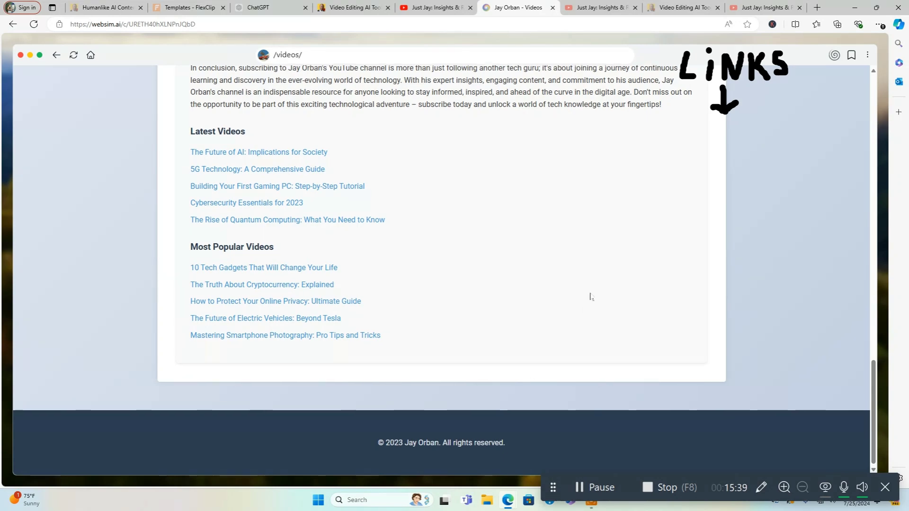
{"action": "scroll", "coordinate": [589, 296], "scroll_direction": "up", "scroll_amount": 15}
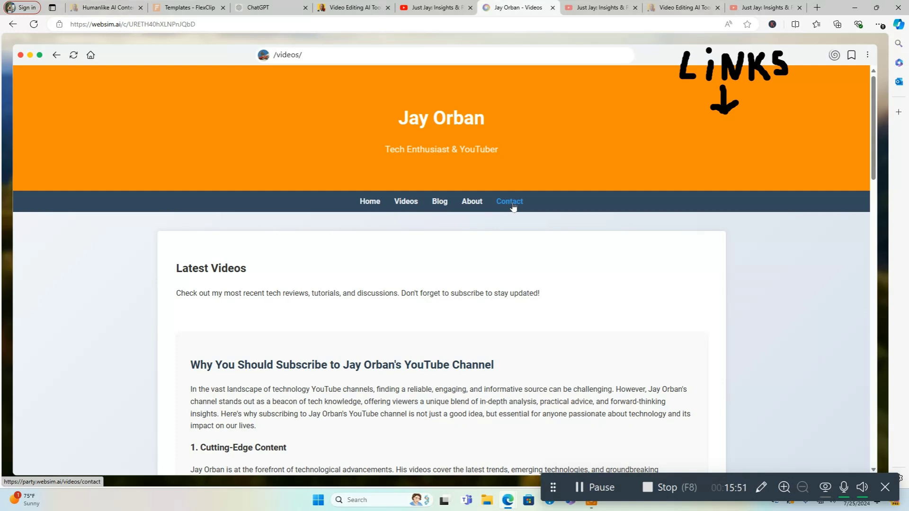
Bookmark the Jay Orban videos page, publish it publicly, and copy its jay-orban-videos link
{"action": "left_click", "coordinate": [851, 55]}
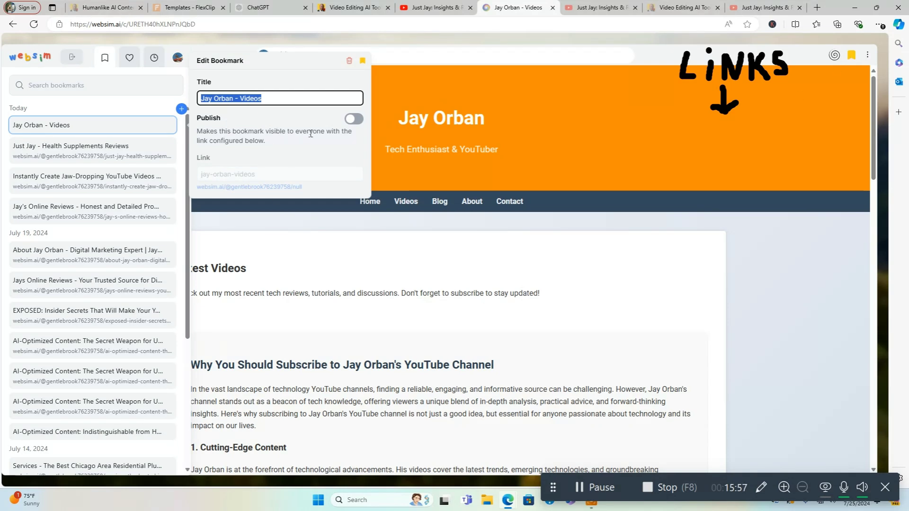
{"action": "left_click", "coordinate": [351, 121]}
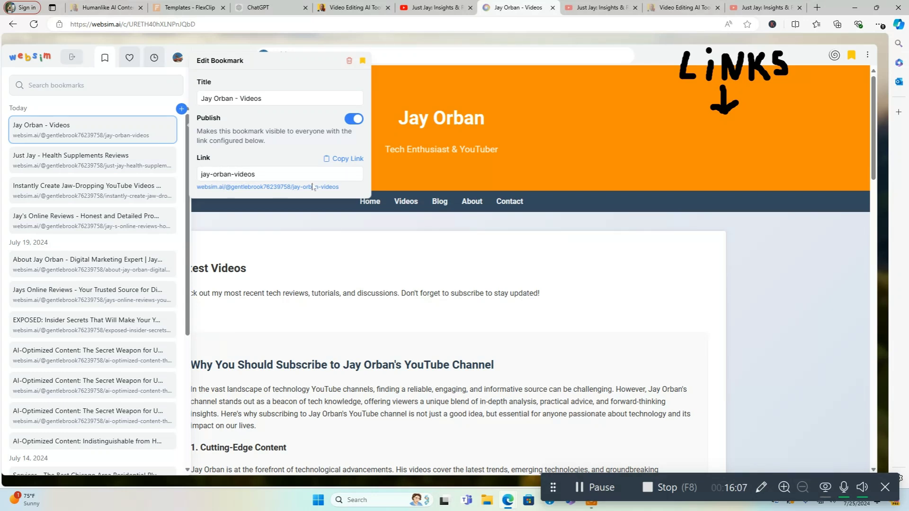
{"action": "left_click", "coordinate": [341, 164]}
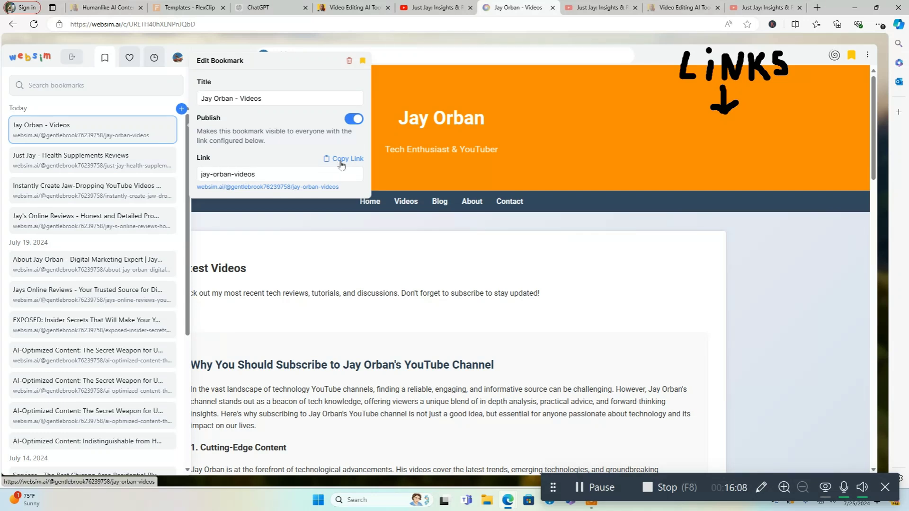
{"action": "left_click", "coordinate": [757, 293]}
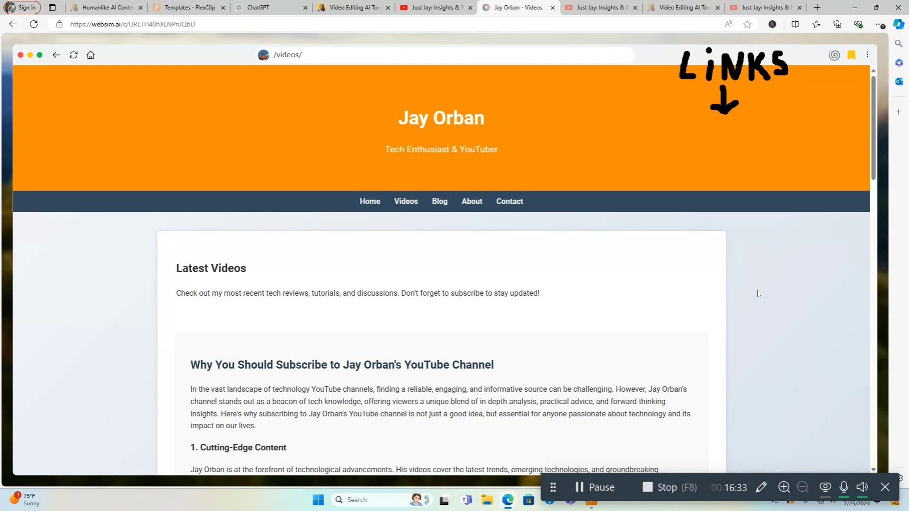
Go to the WebSim home page and browse the Top Week projects grid
{"action": "left_click", "coordinate": [91, 56]}
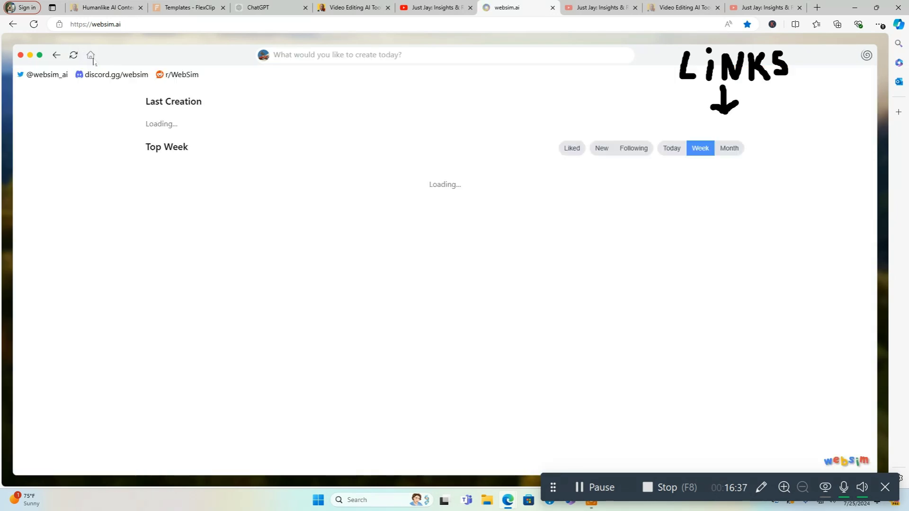
{"action": "scroll", "coordinate": [728, 176], "scroll_direction": "down", "scroll_amount": 4}
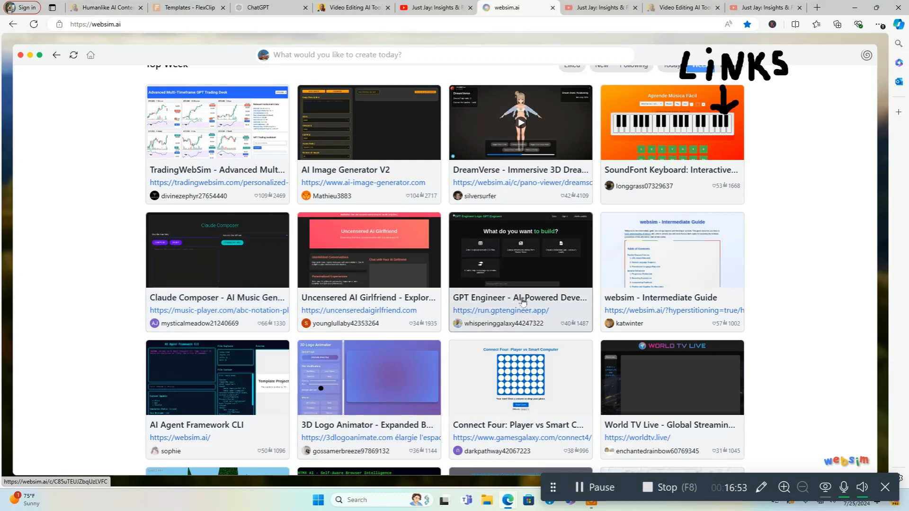
{"action": "scroll", "coordinate": [800, 356], "scroll_direction": "down", "scroll_amount": 4}
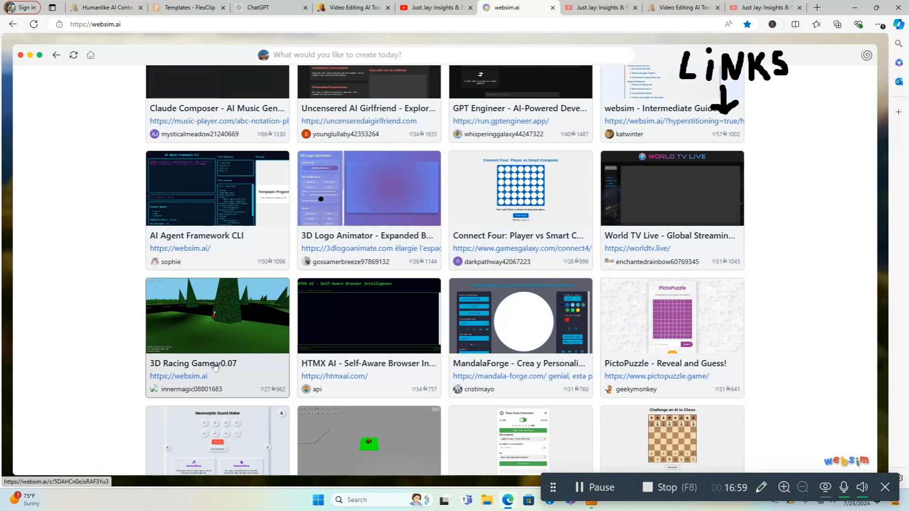
{"action": "scroll", "coordinate": [659, 348], "scroll_direction": "down", "scroll_amount": 4}
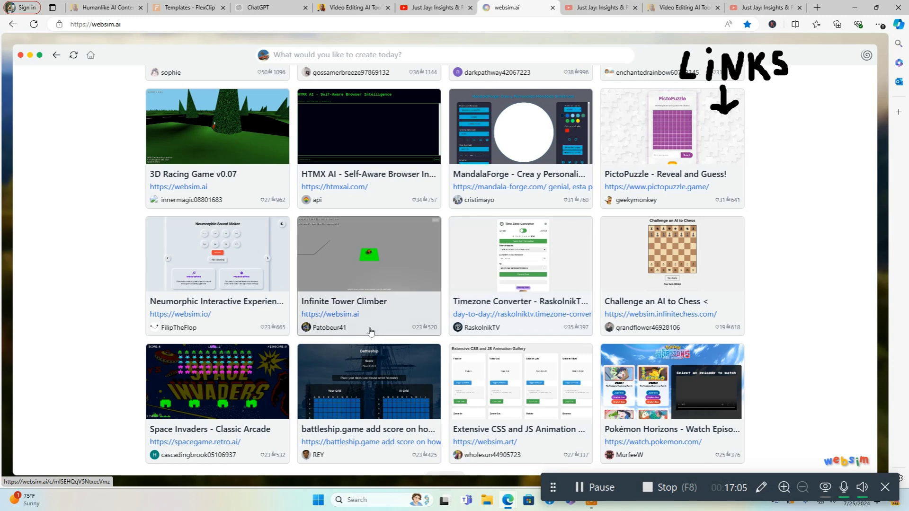
{"action": "scroll", "coordinate": [350, 312], "scroll_direction": "down", "scroll_amount": 1}
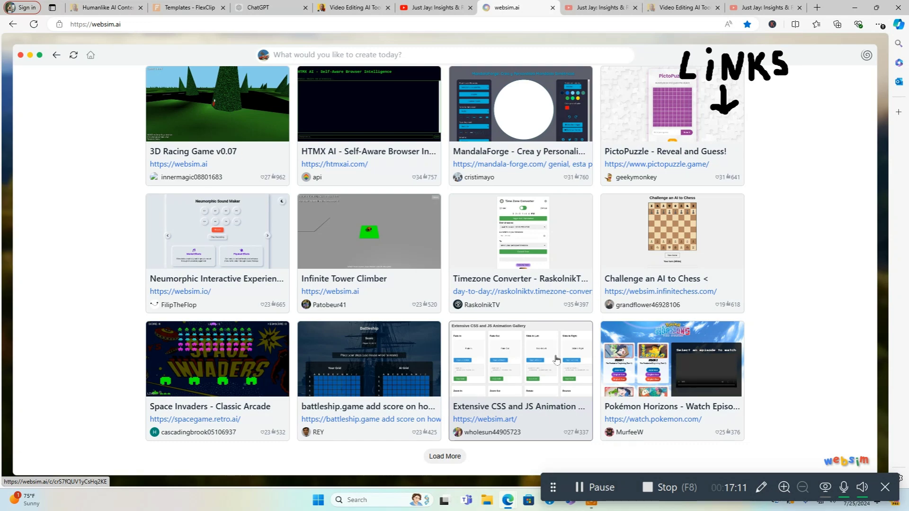
Load more projects into the grid, browse them, and return to the top
{"action": "left_click", "coordinate": [445, 456]}
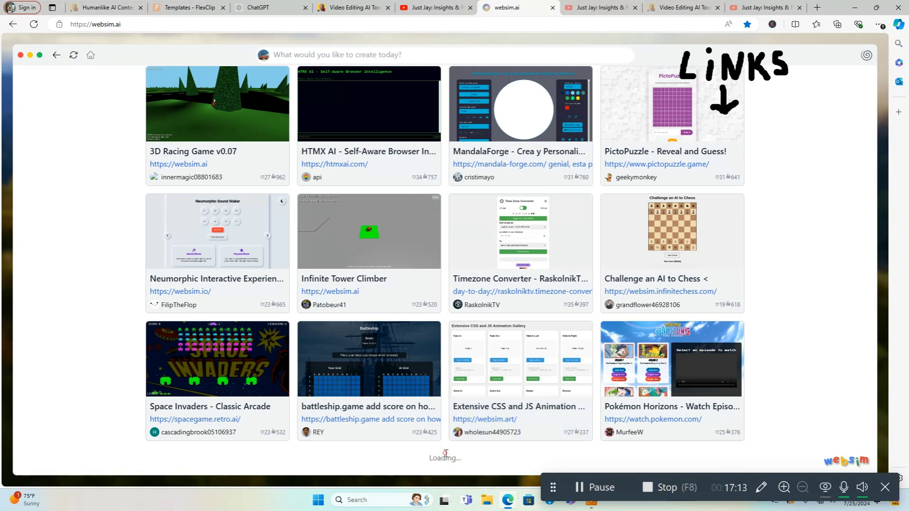
{"action": "scroll", "coordinate": [445, 456], "scroll_direction": "down", "scroll_amount": 8}
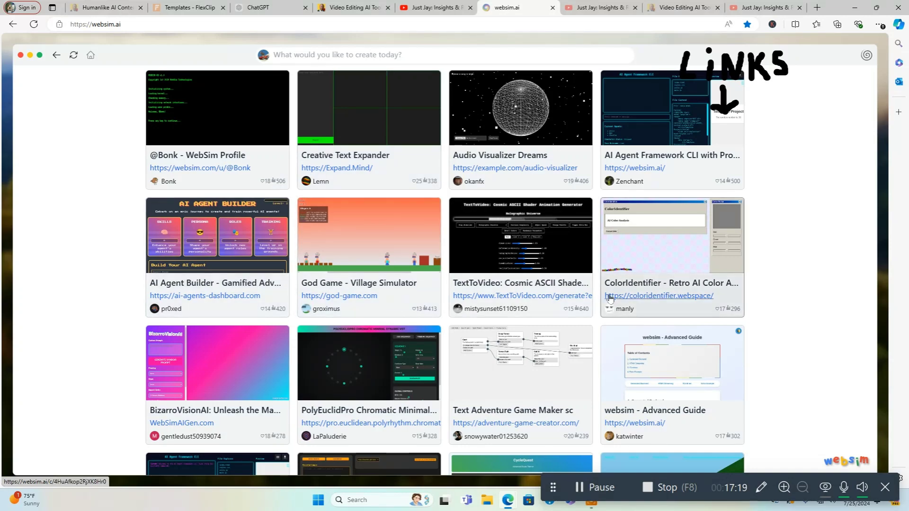
{"action": "scroll", "coordinate": [609, 299], "scroll_direction": "down", "scroll_amount": 4}
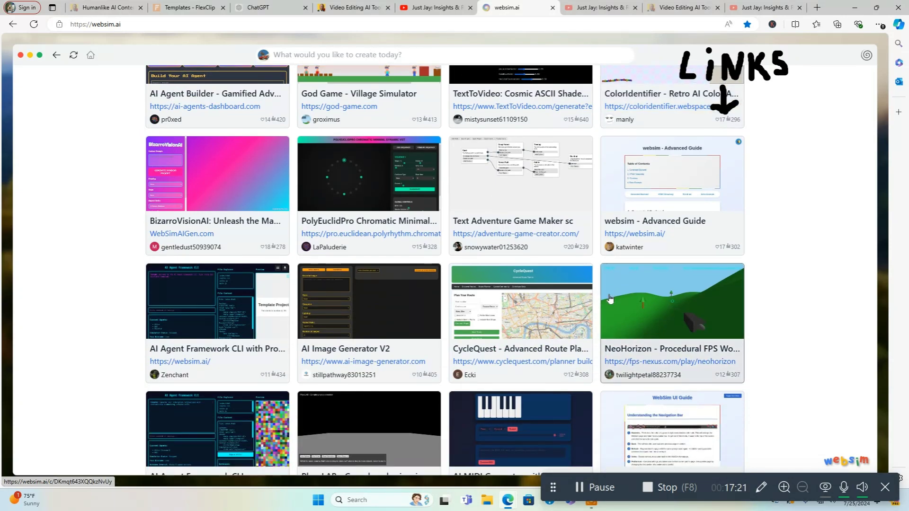
{"action": "scroll", "coordinate": [609, 300], "scroll_direction": "down", "scroll_amount": 3}
{"action": "scroll", "coordinate": [610, 299], "scroll_direction": "down", "scroll_amount": 1}
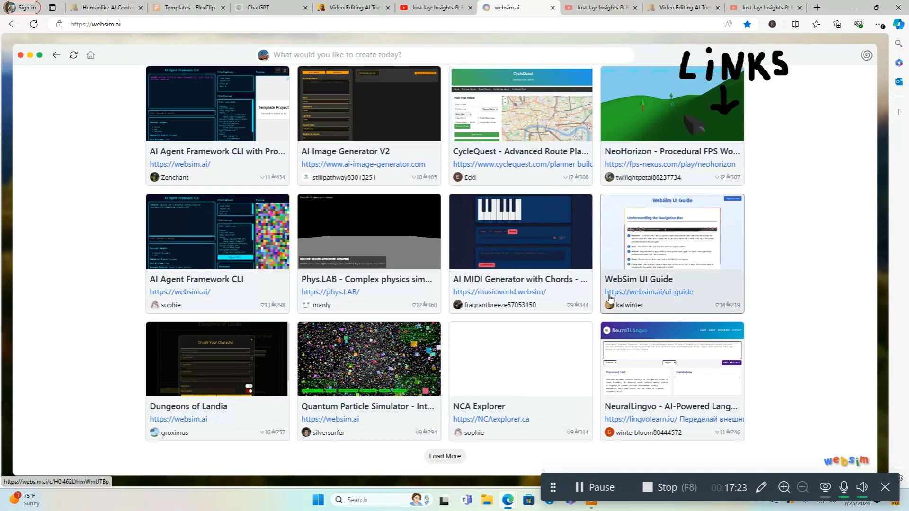
{"action": "scroll", "coordinate": [609, 299], "scroll_direction": "up", "scroll_amount": 5}
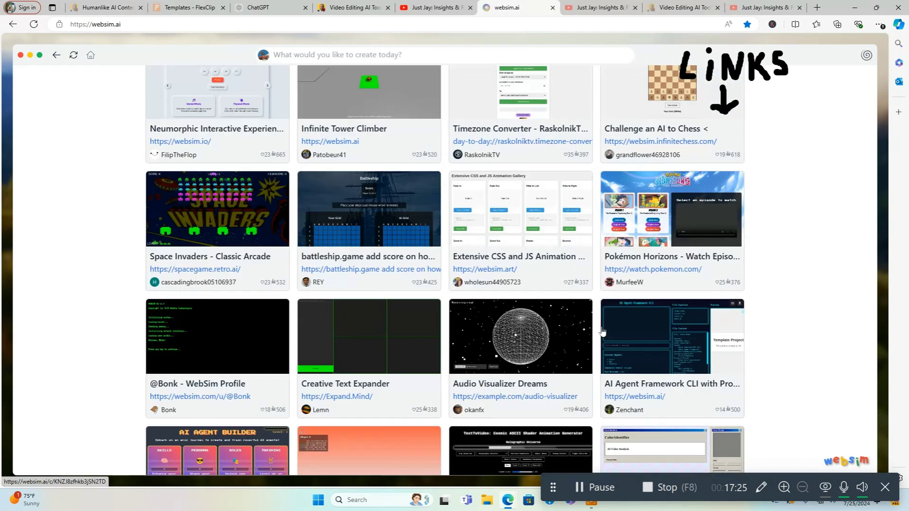
{"action": "scroll", "coordinate": [602, 331], "scroll_direction": "up", "scroll_amount": 8}
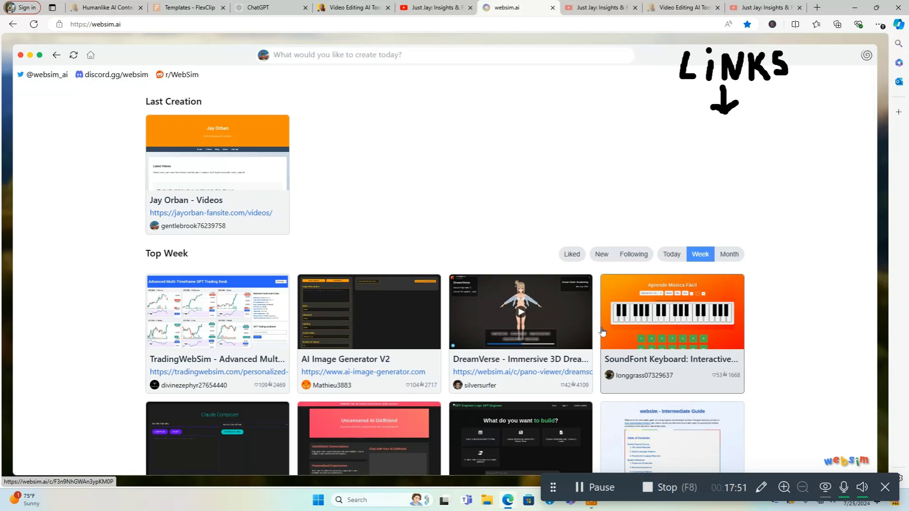
Switch to the Video Editing AI Tools tab showing the free AI video-editing book and its signup form
{"action": "left_click", "coordinate": [353, 8]}
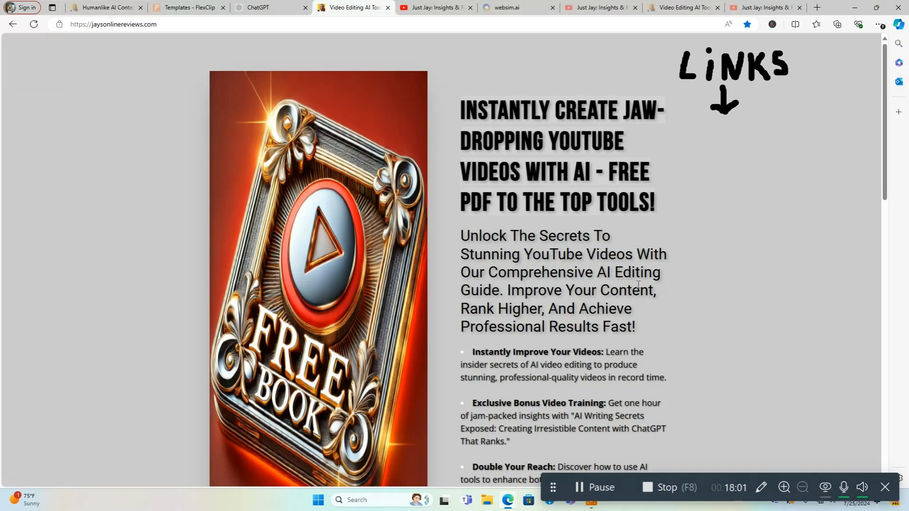
{"action": "scroll", "coordinate": [690, 336], "scroll_direction": "down", "scroll_amount": 10}
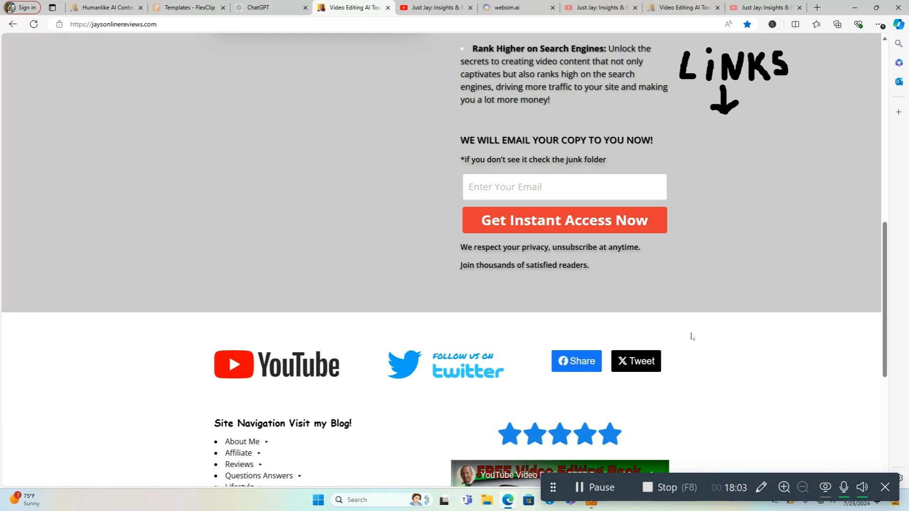
{"action": "scroll", "coordinate": [691, 336], "scroll_direction": "up", "scroll_amount": 2}
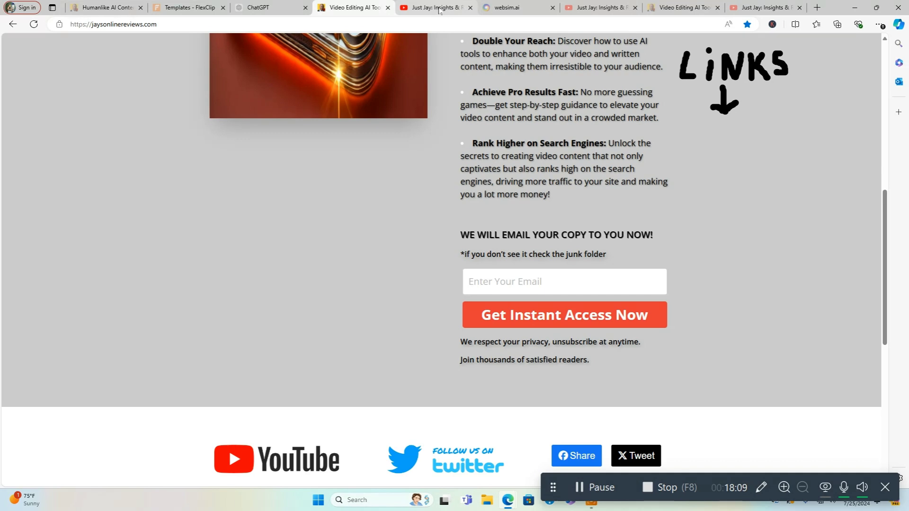
{"action": "mouse_move", "coordinate": [439, 10]}
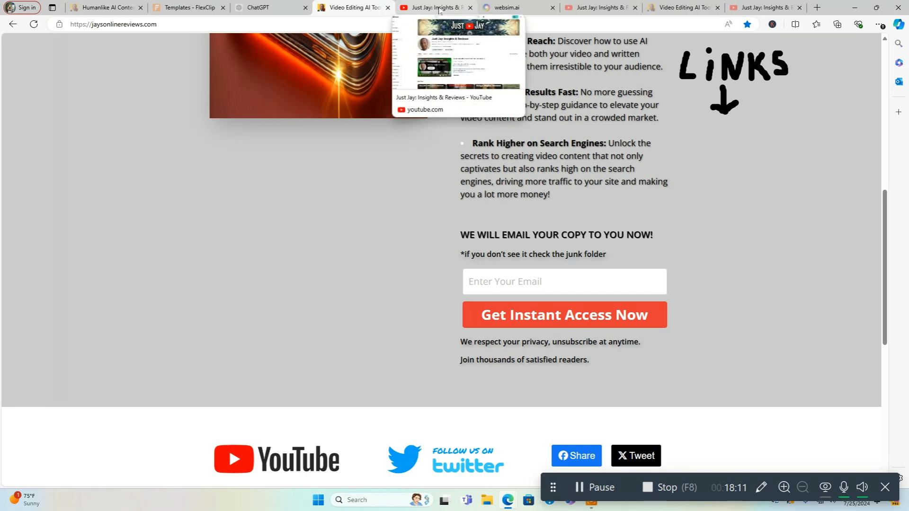
{"action": "left_click", "coordinate": [517, 10]}
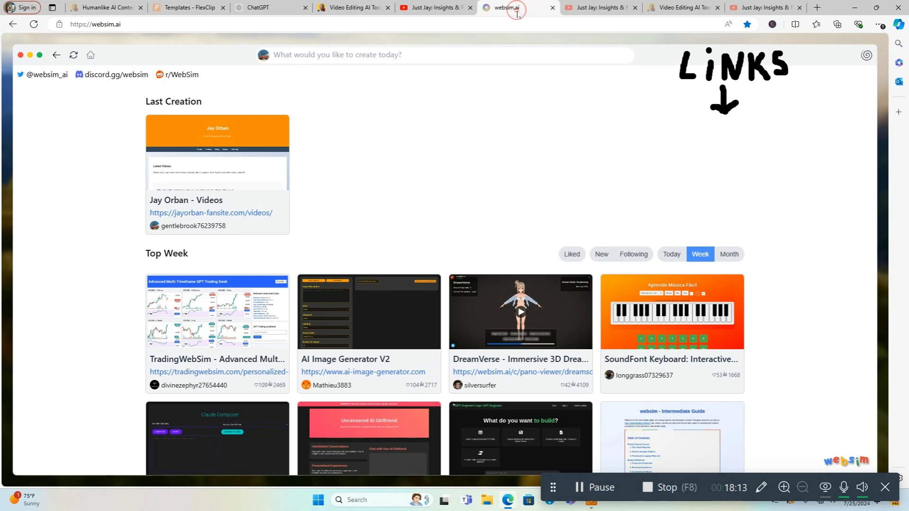